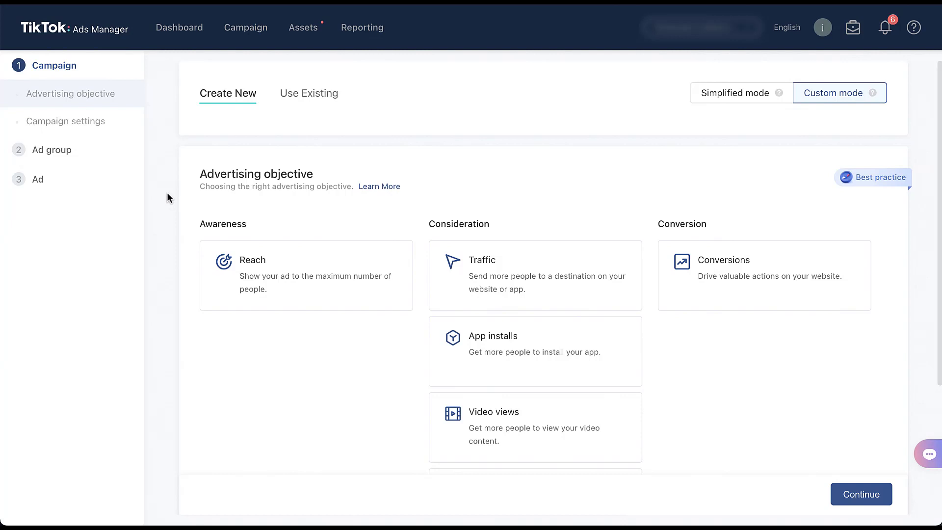
# - Choose Reach as the advertising objective, leave the campaign settings at their defaults, and continue to the ad group stage
pyautogui.scroll(-3, 167, 197)
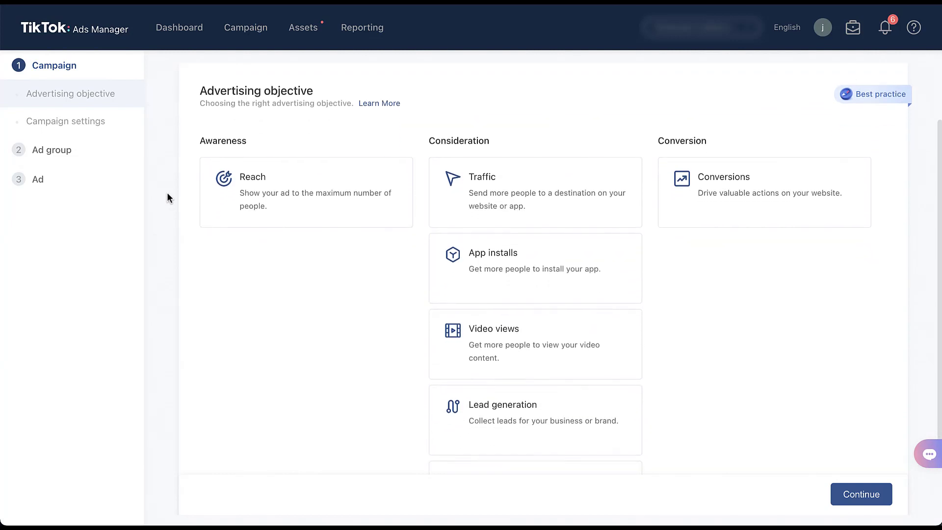
pyautogui.scroll(-2, 167, 196)
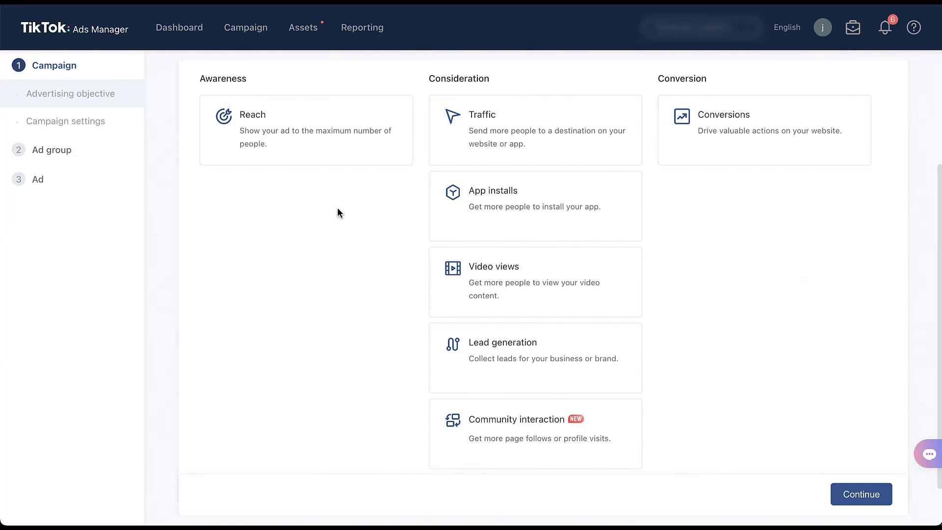
pyautogui.click(337, 126)
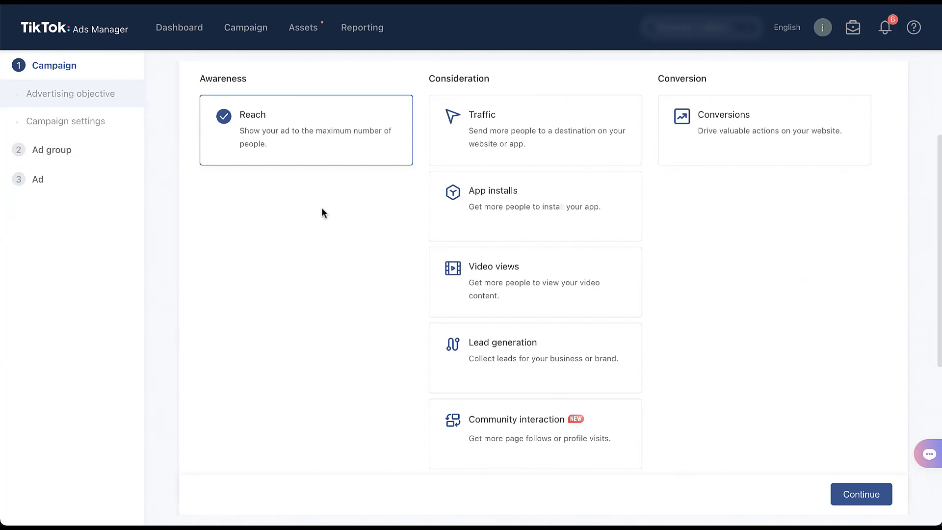
pyautogui.scroll(-6, 322, 209)
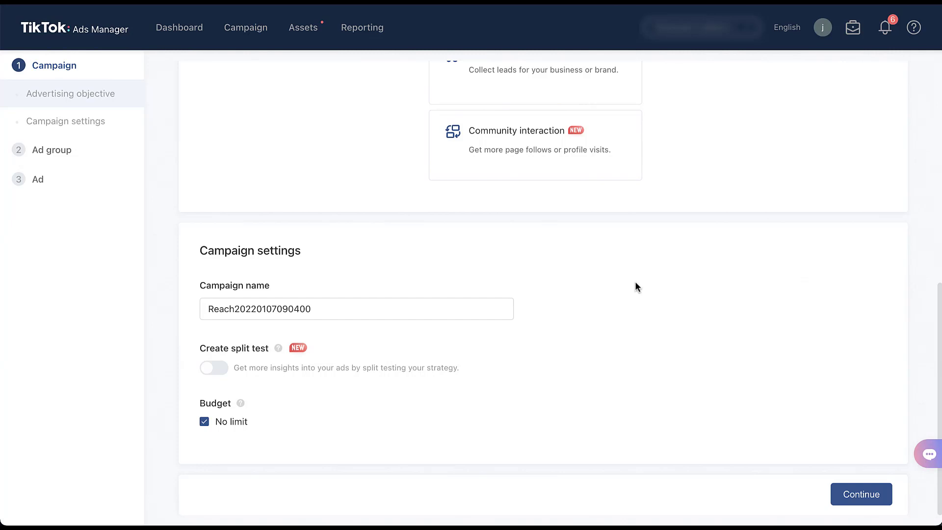
pyautogui.click(865, 499)
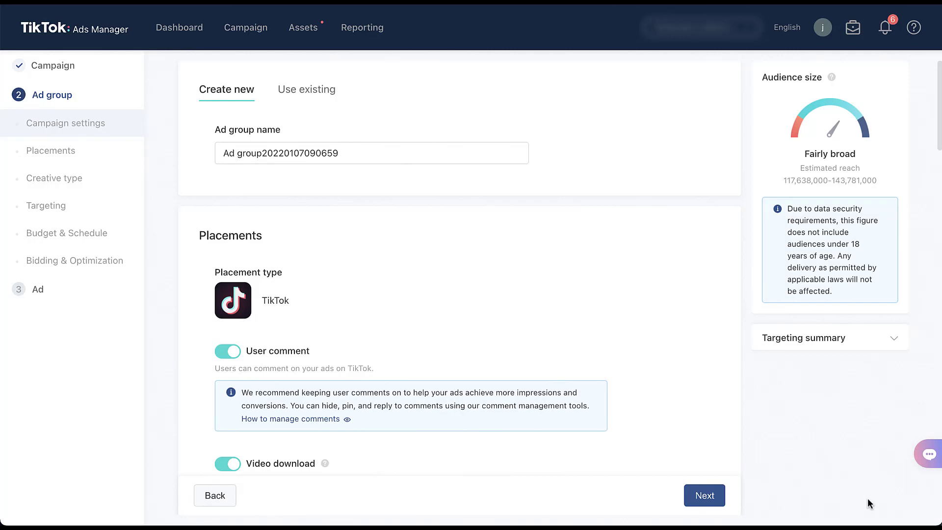
# - Review the Reach ad group's placement, creative type, and targeting options, including demographics, interests and behaviors
pyautogui.scroll(-6, 867, 498)
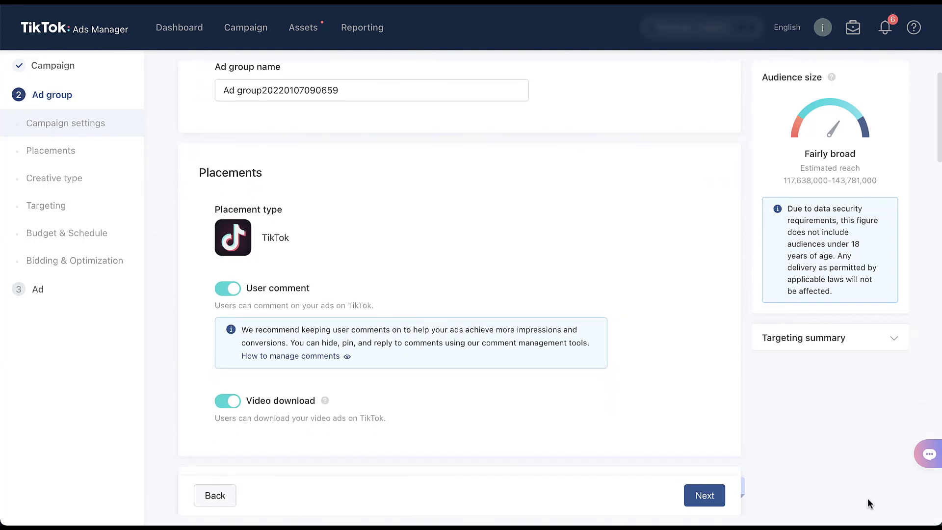
pyautogui.scroll(-3, 867, 499)
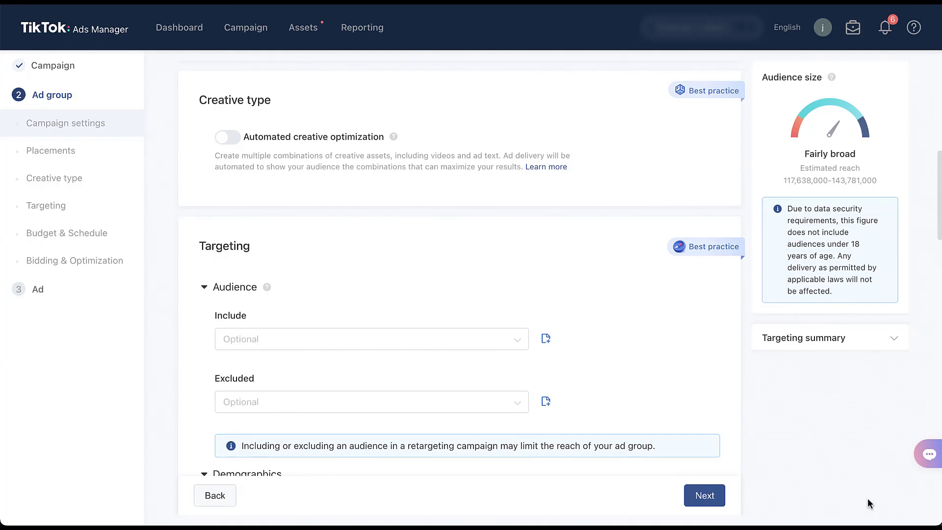
pyautogui.scroll(-3, 867, 498)
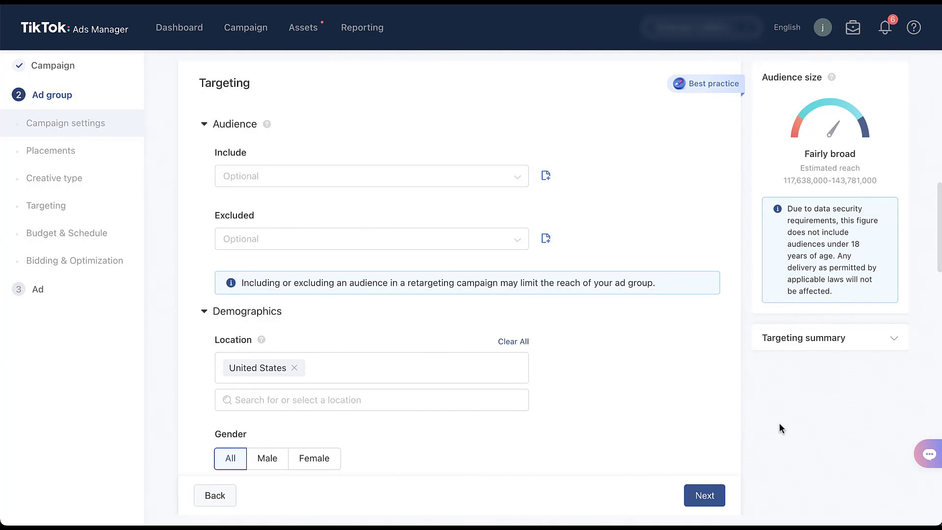
pyautogui.scroll(-2, 778, 424)
pyautogui.scroll(-2, 780, 425)
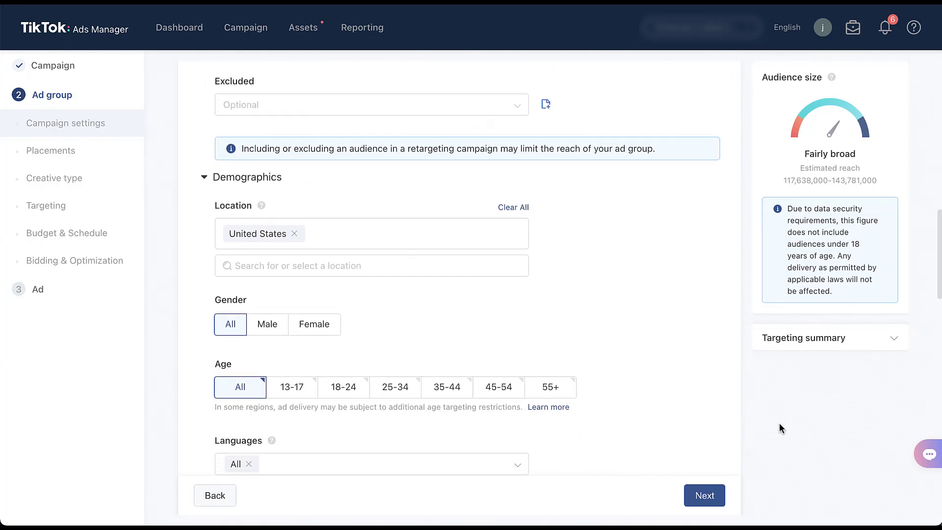
pyautogui.scroll(-2, 779, 424)
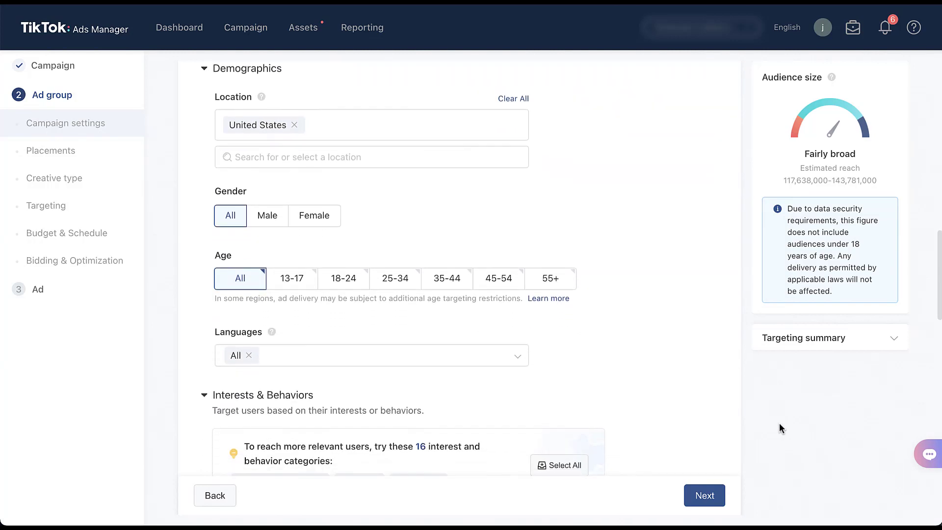
pyautogui.scroll(-3, 779, 428)
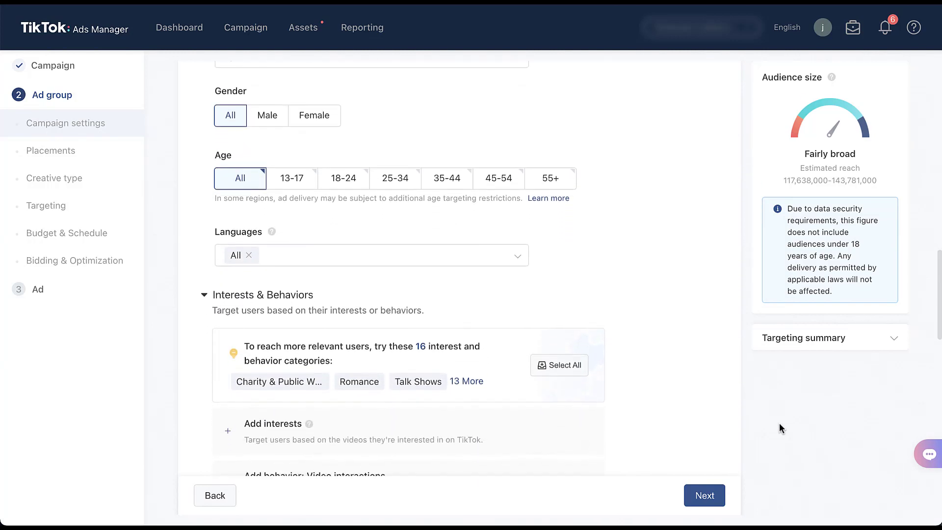
pyautogui.scroll(-1, 779, 427)
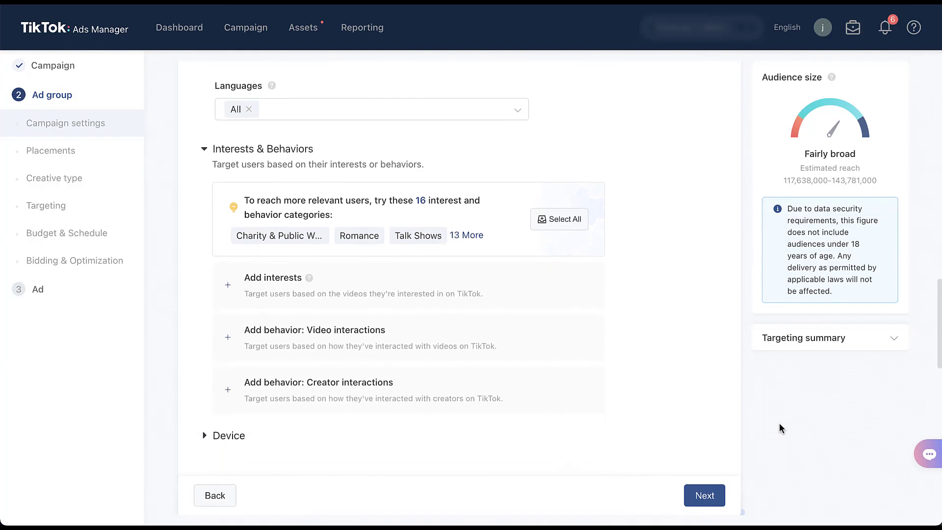
pyautogui.scroll(-2, 779, 424)
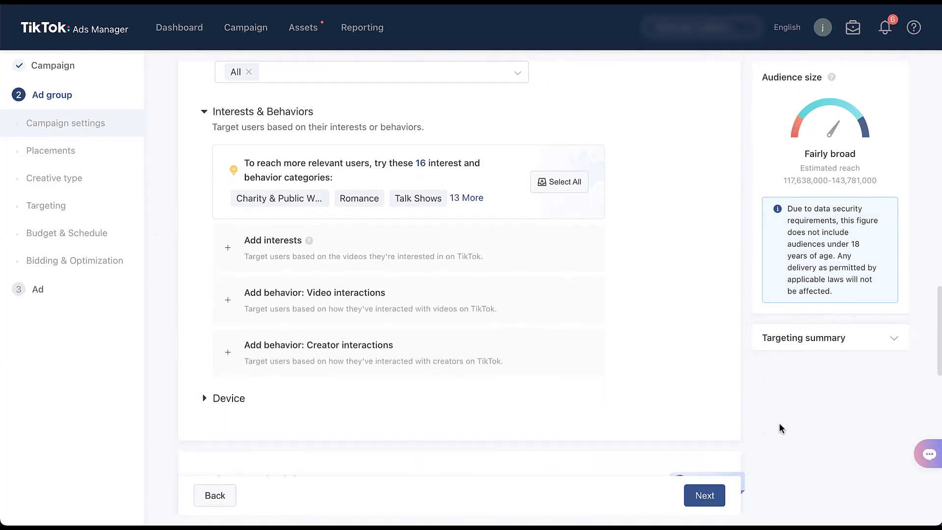
# - Examine the Reach ad group's budget, schedule, dayparting, frequency cap, and bid strategy options
pyautogui.scroll(-2, 780, 428)
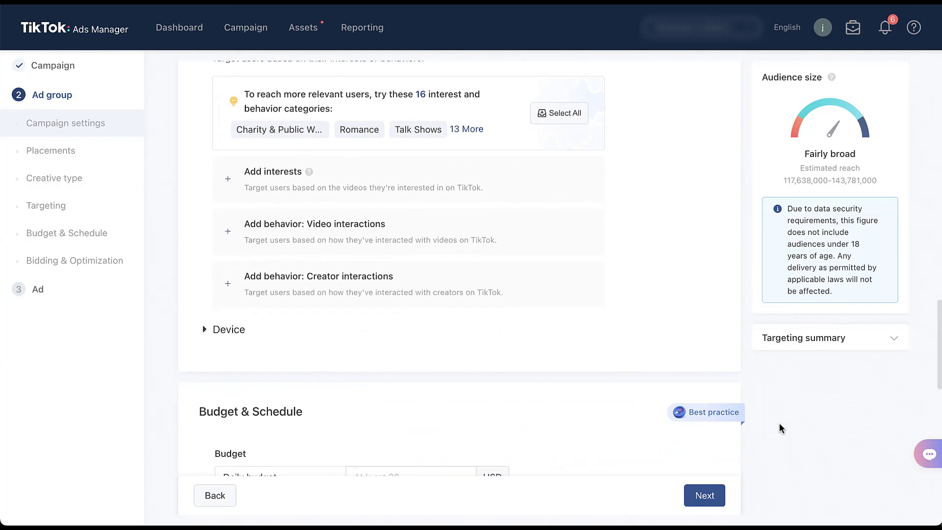
pyautogui.scroll(-3, 779, 425)
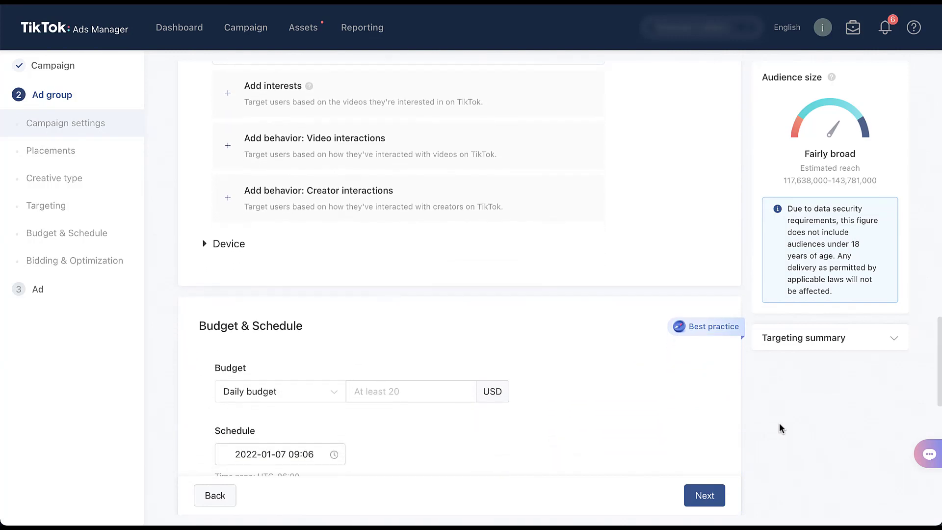
pyautogui.scroll(-4, 779, 425)
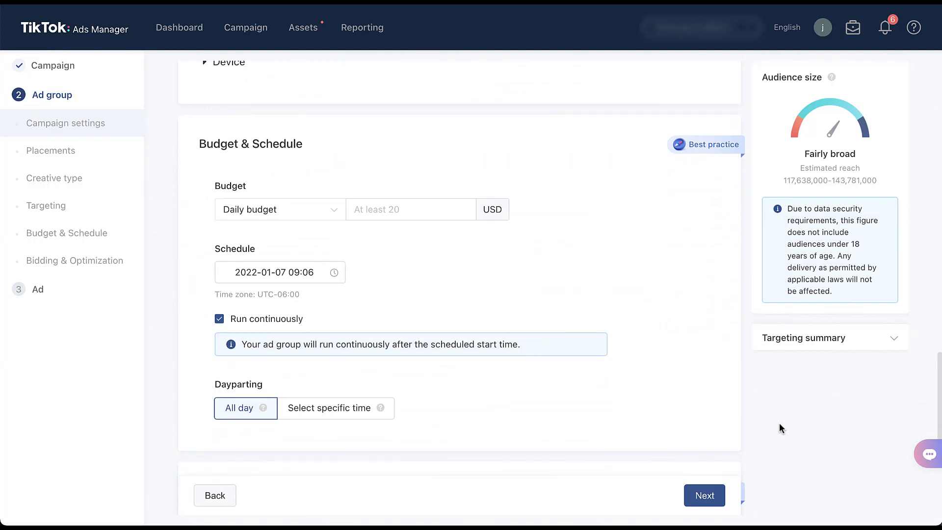
pyautogui.scroll(-1, 780, 428)
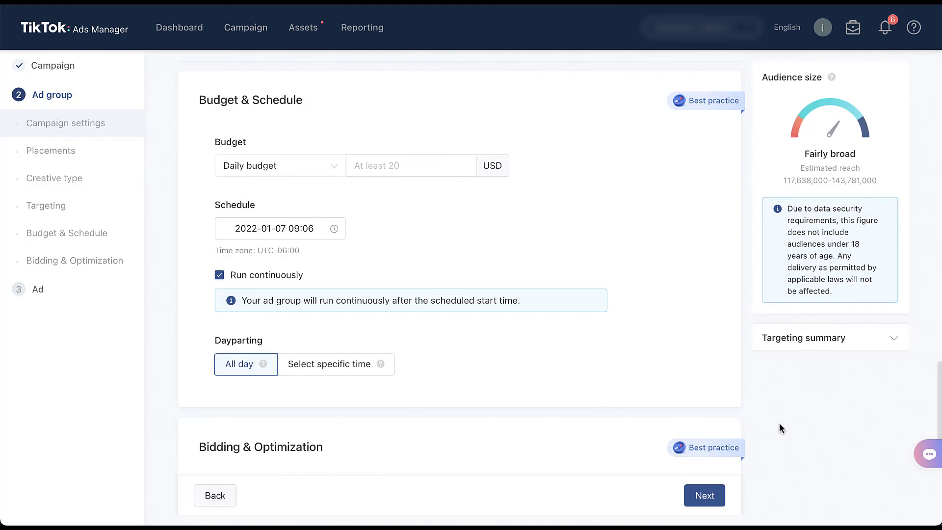
pyautogui.scroll(-3, 780, 423)
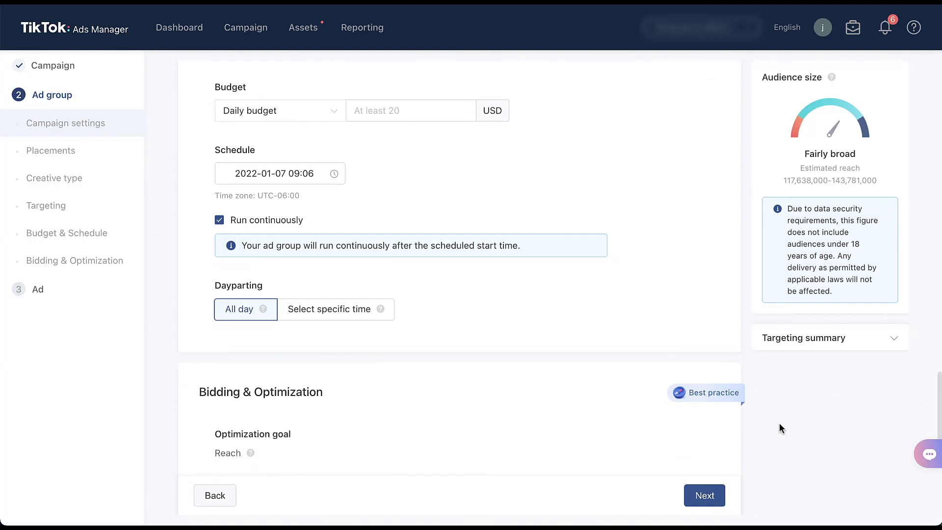
pyautogui.scroll(-4, 780, 428)
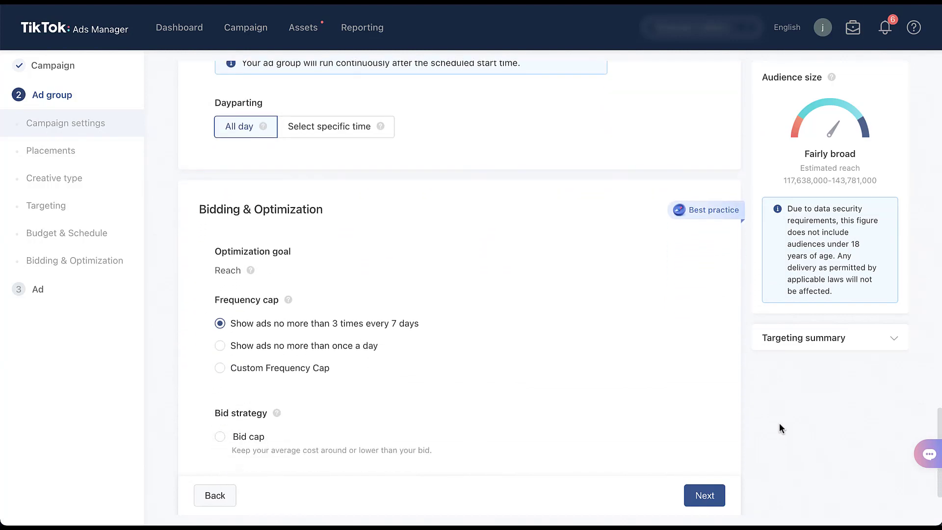
pyautogui.scroll(-1, 780, 427)
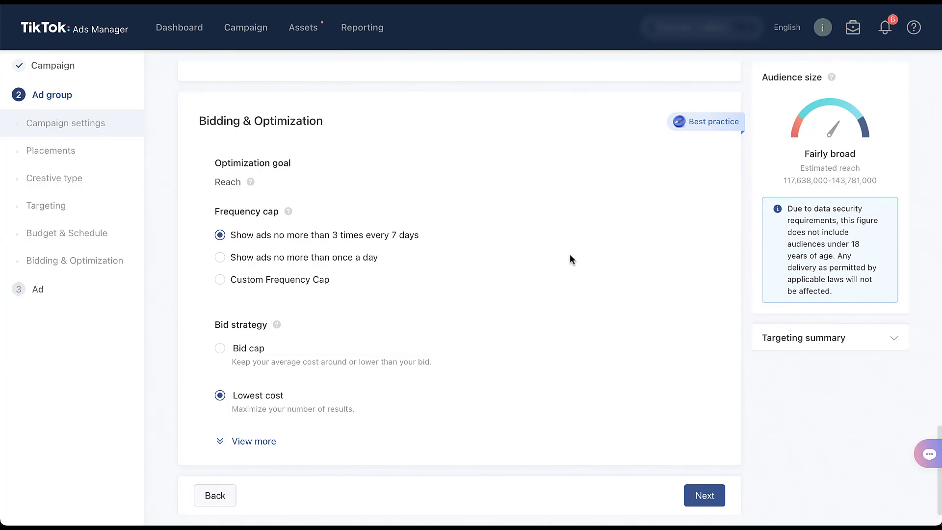
# - Show the Custom Frequency Cap fields, and return the frequency cap to no more than 3 times every 7 days
pyautogui.moveTo(251, 183)
pyautogui.click(220, 281)
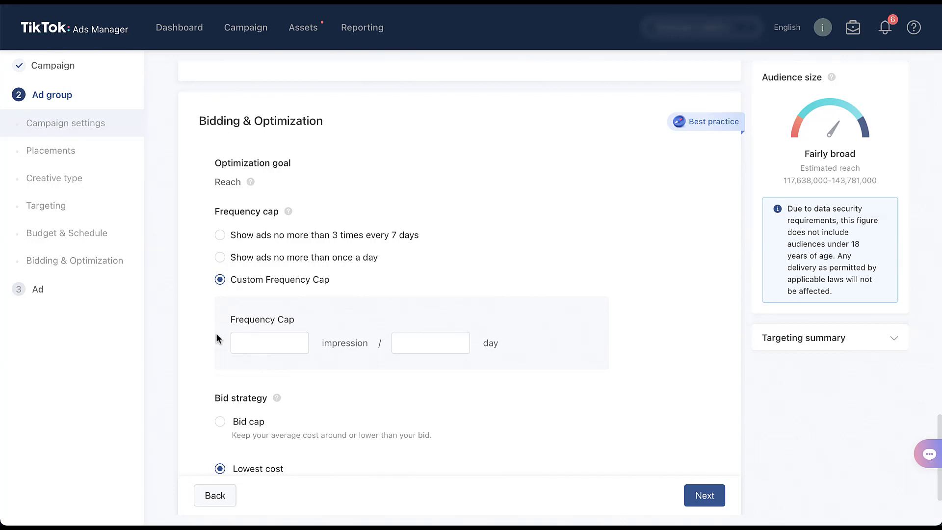
pyautogui.click(219, 236)
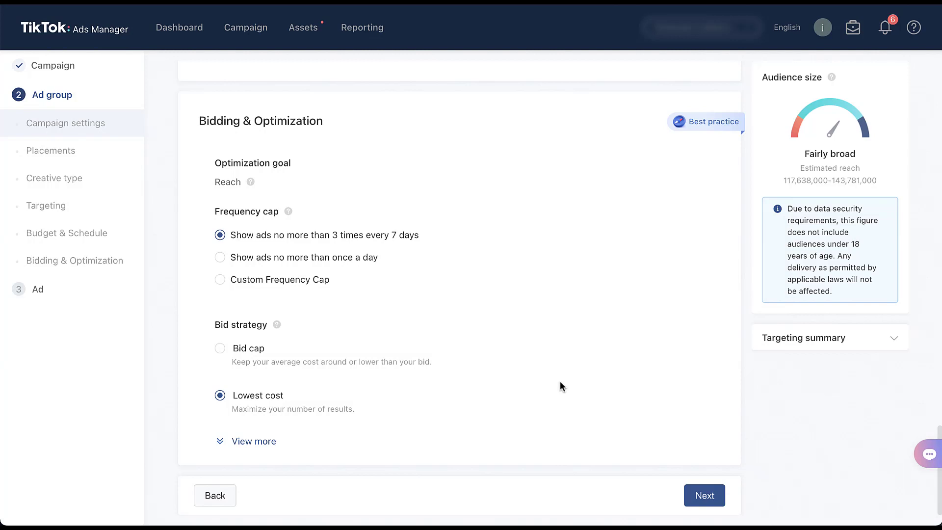
# - Proceed to the ad stage and review the identity, ad format, creative upload, and ad text options
pyautogui.click(704, 496)
pyautogui.scroll(-3, 775, 466)
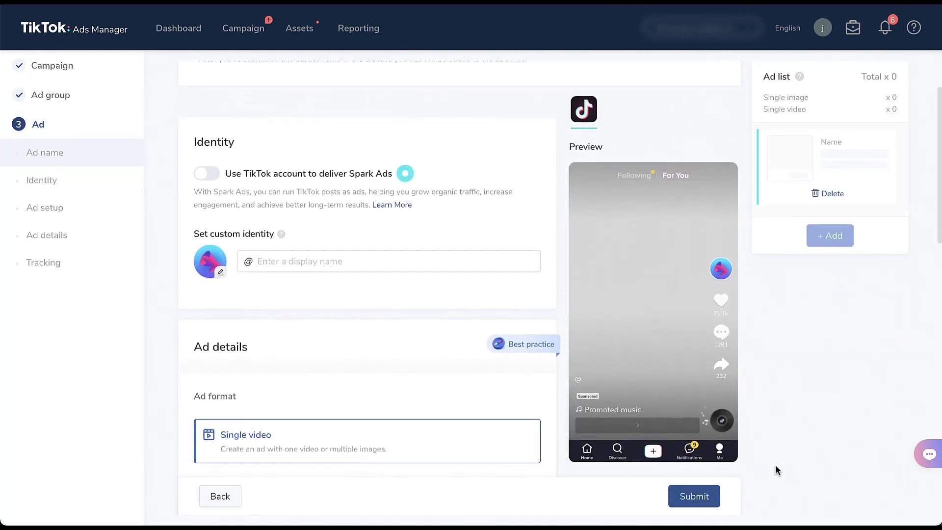
pyautogui.scroll(-4, 775, 466)
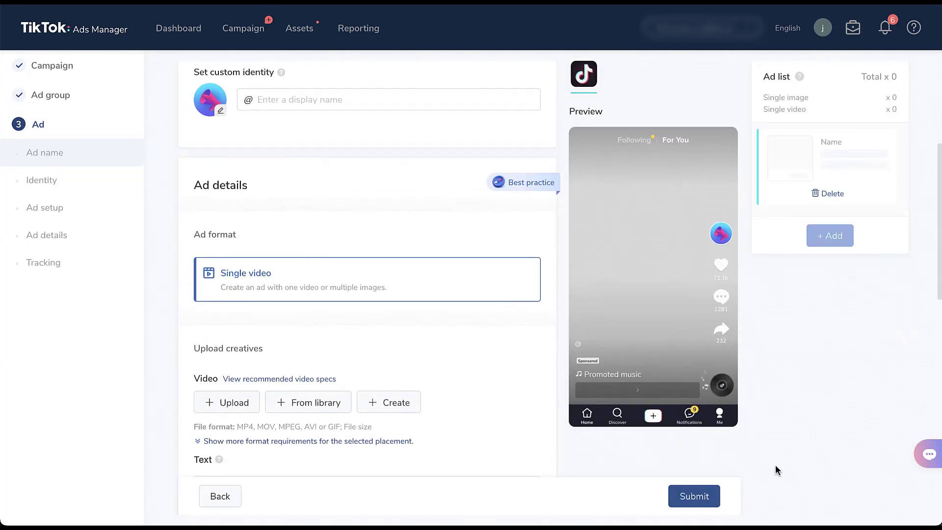
pyautogui.scroll(-1, 776, 466)
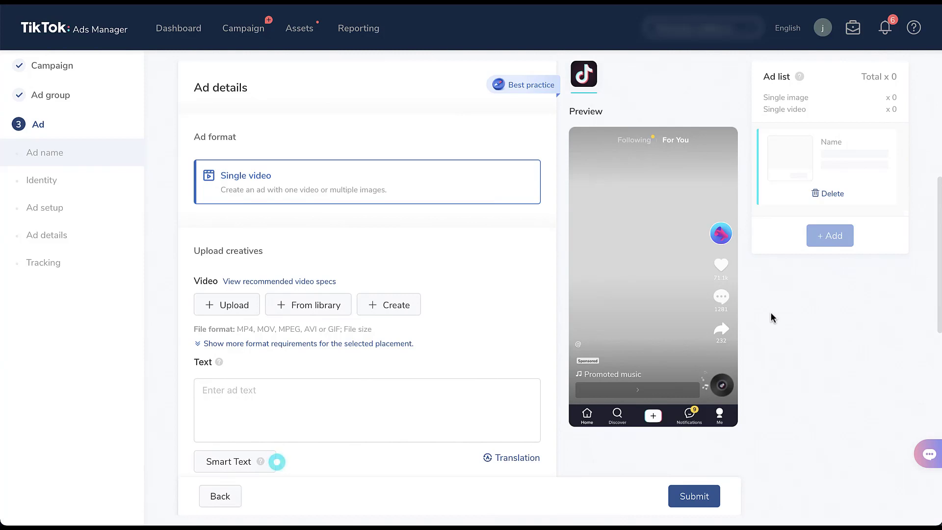
pyautogui.scroll(1, 770, 318)
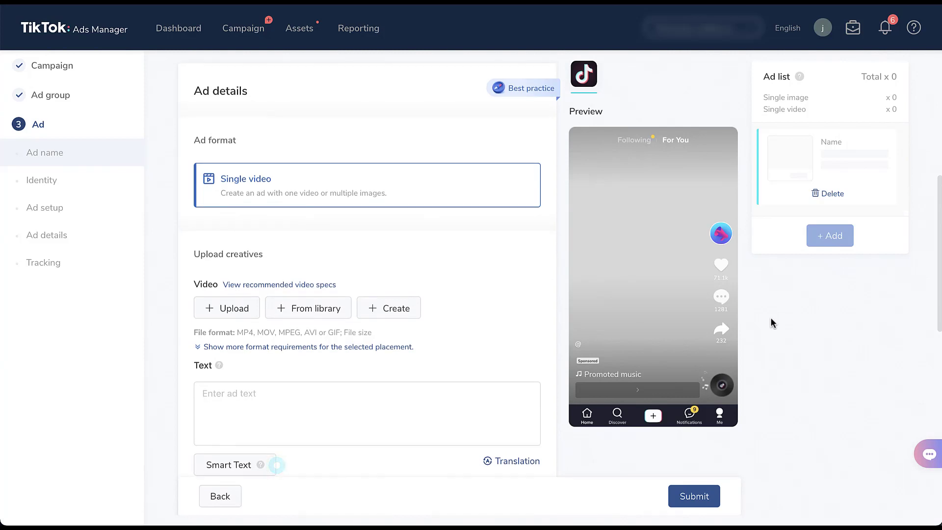
# - Return to the campaign stage, change the advertising objective to Traffic, and continue to its ad group settings
pyautogui.click(53, 66)
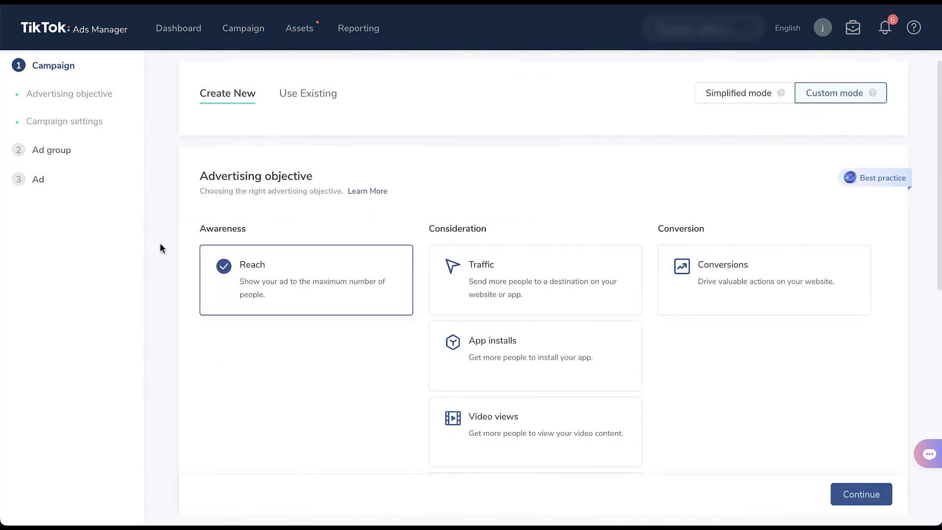
pyautogui.scroll(-3, 163, 242)
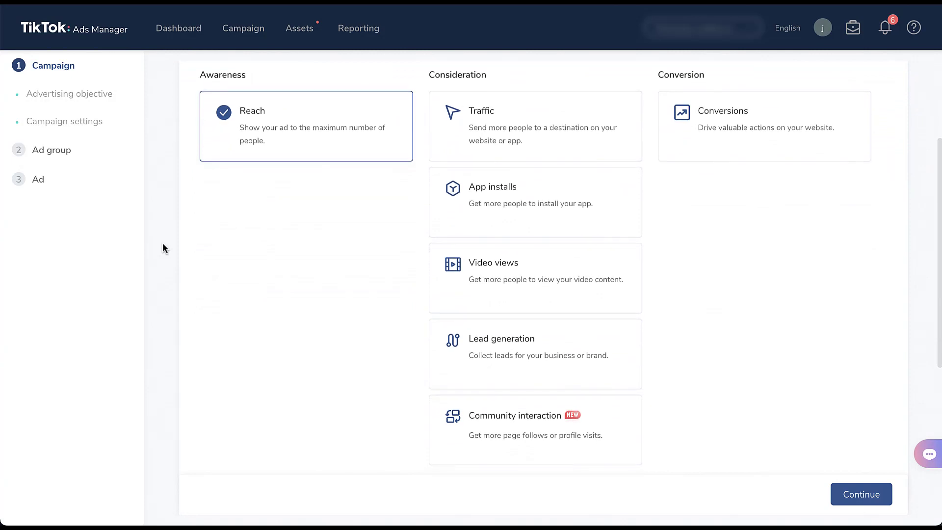
pyautogui.click(579, 138)
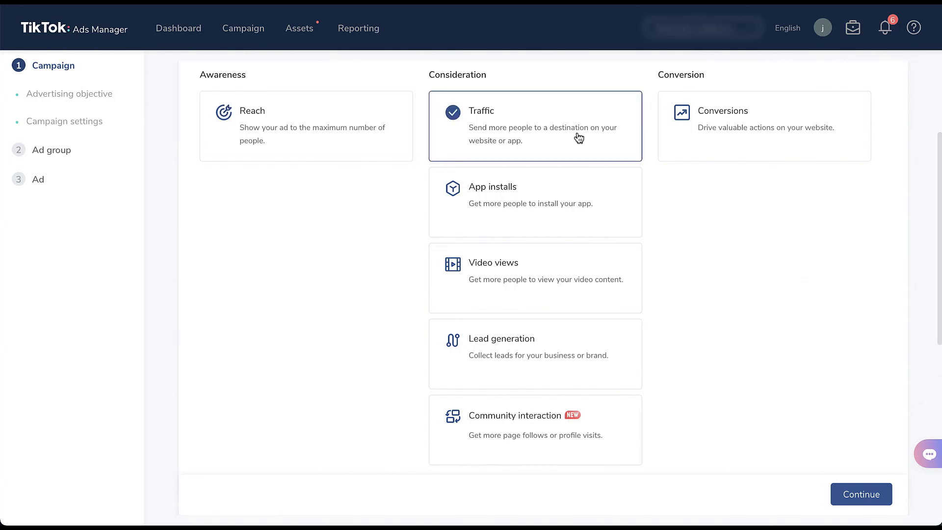
pyautogui.scroll(-7, 579, 137)
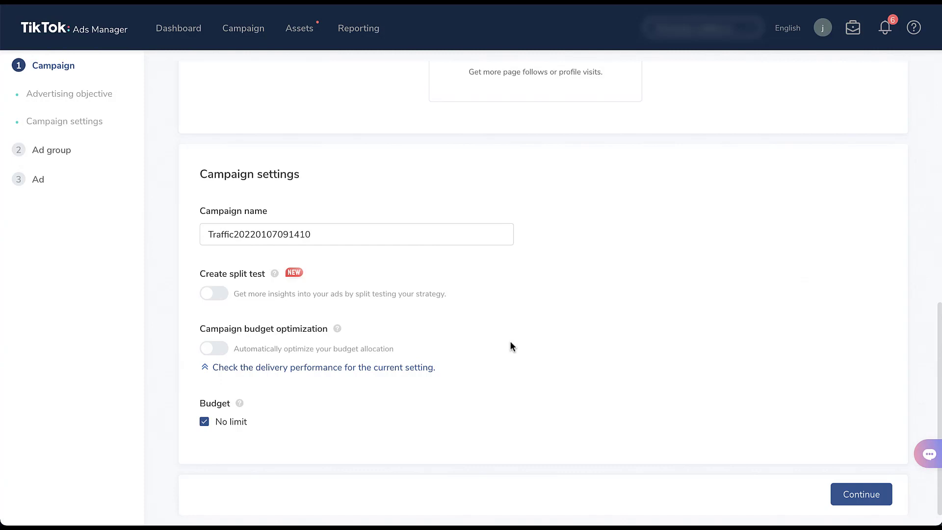
pyautogui.click(861, 495)
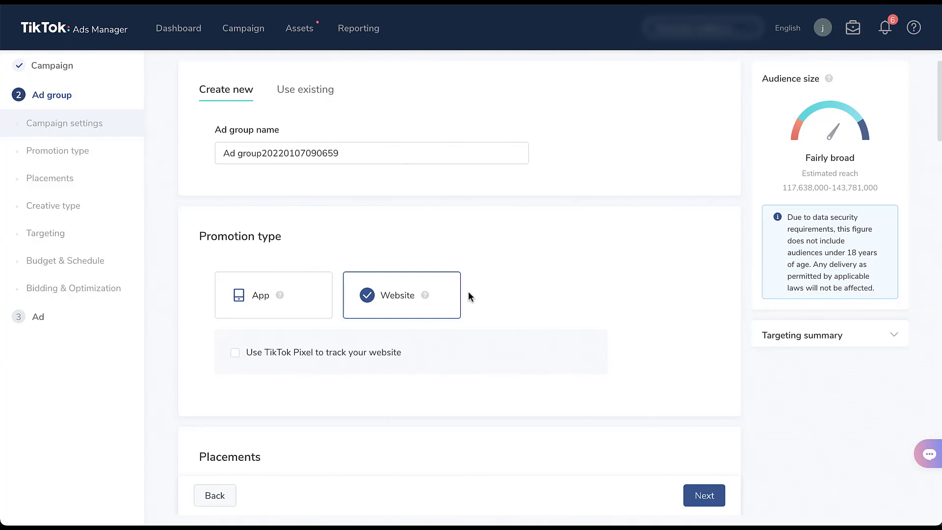
# - Compare the App and Website promotion types, leaving Website selected, and review the placement options
pyautogui.click(303, 308)
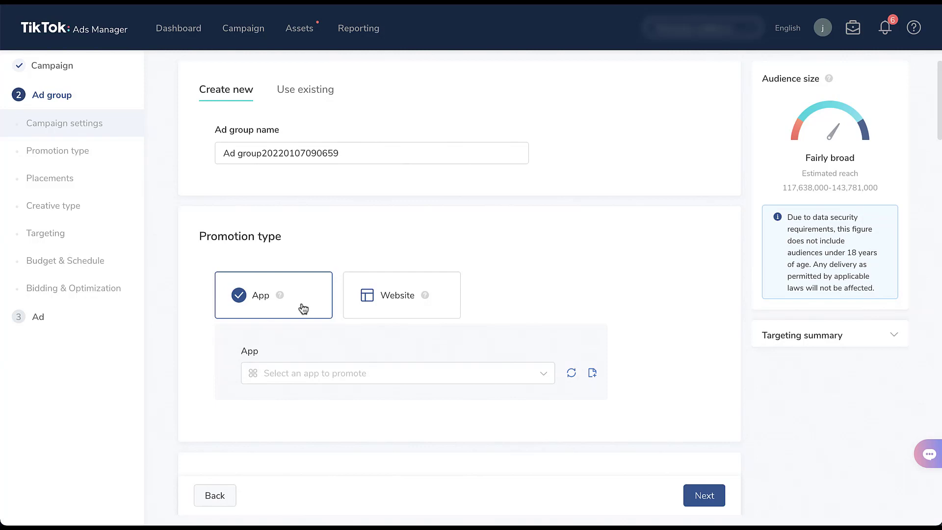
pyautogui.click(364, 311)
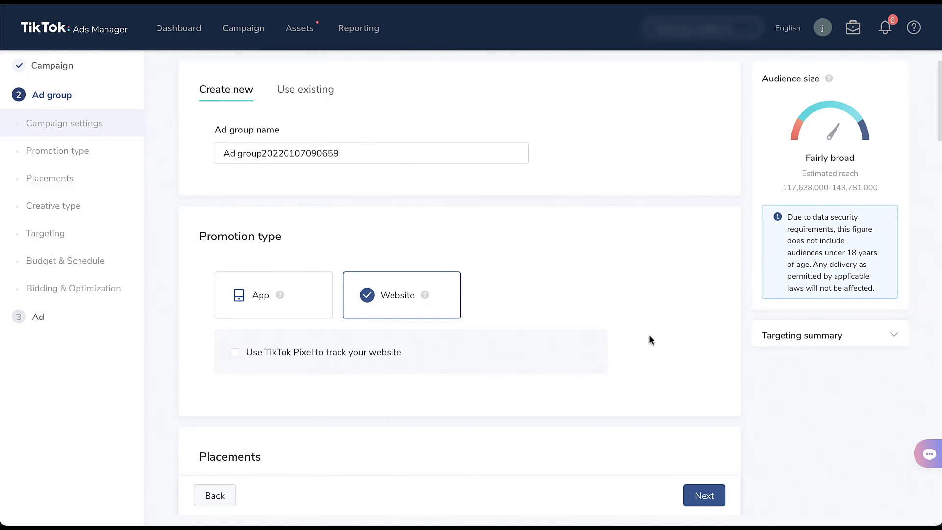
pyautogui.scroll(-5, 649, 335)
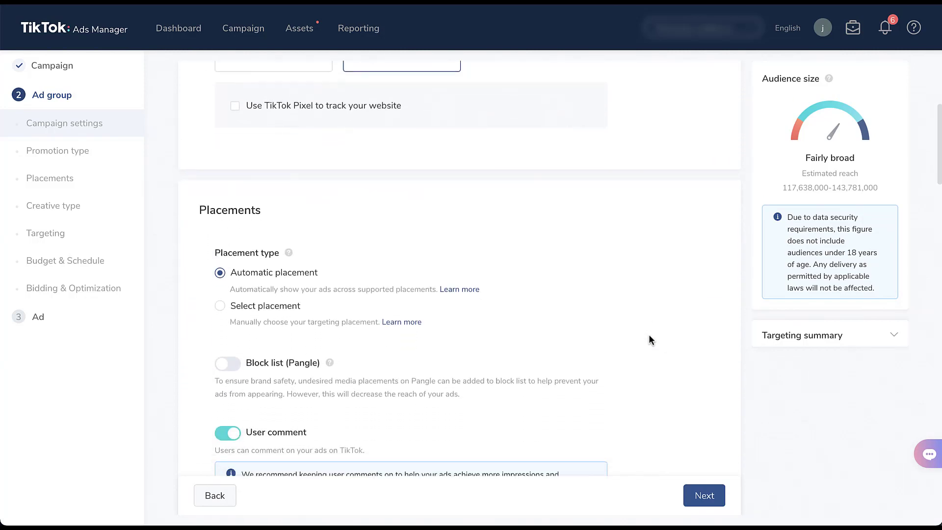
pyautogui.scroll(-3, 648, 339)
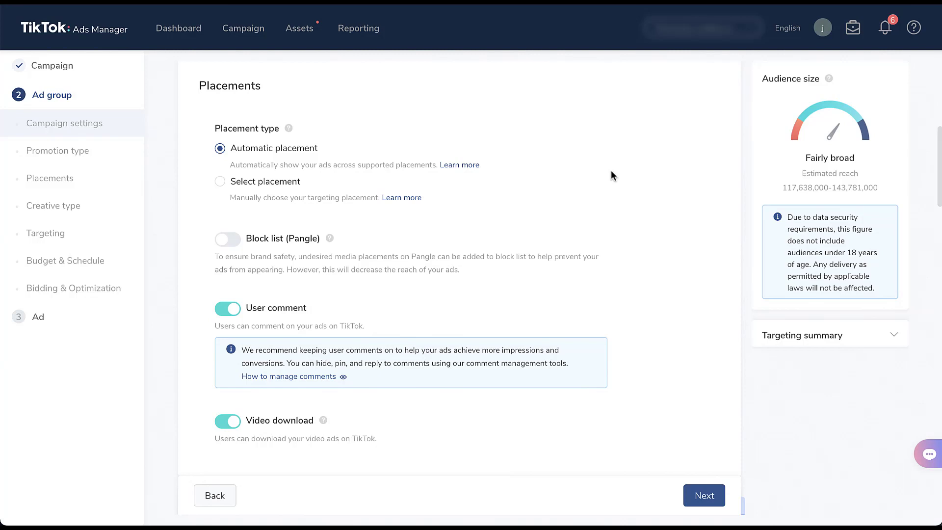
# - Compare the manual placement choices, leaving Automatic placement selected, and review the remaining Traffic ad group settings through Bidding & Optimization
pyautogui.click(220, 182)
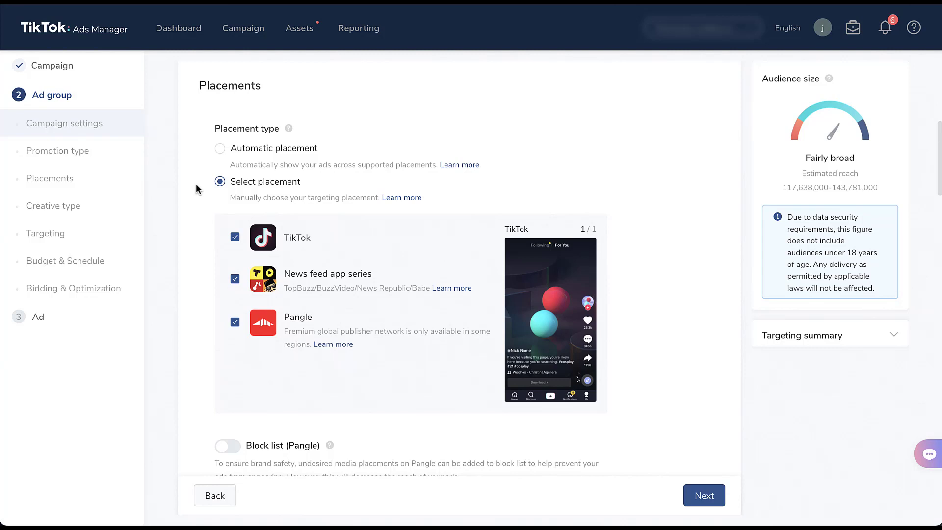
pyautogui.click(219, 148)
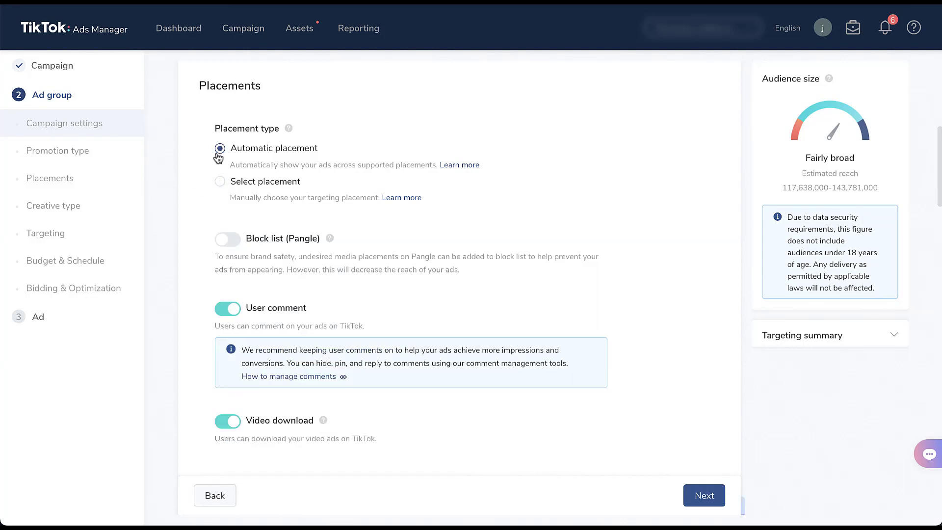
pyautogui.scroll(-5, 189, 154)
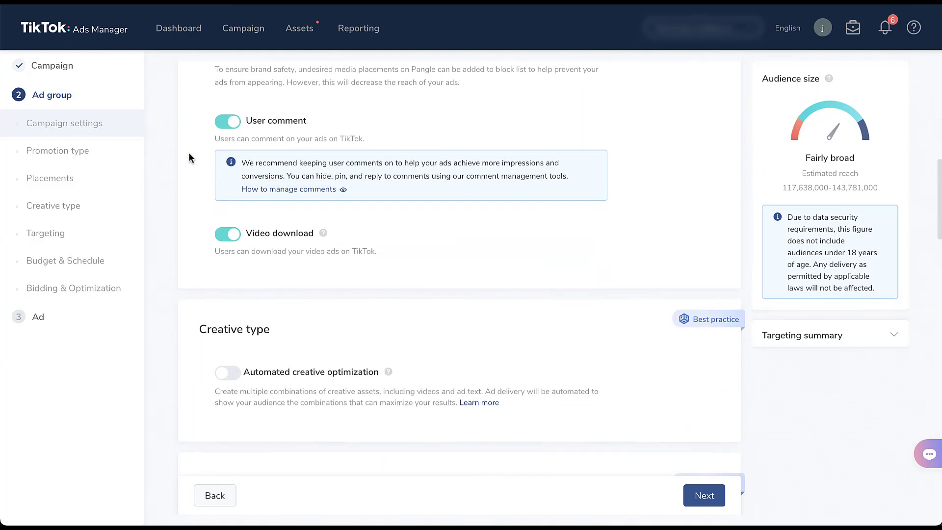
pyautogui.scroll(-6, 189, 156)
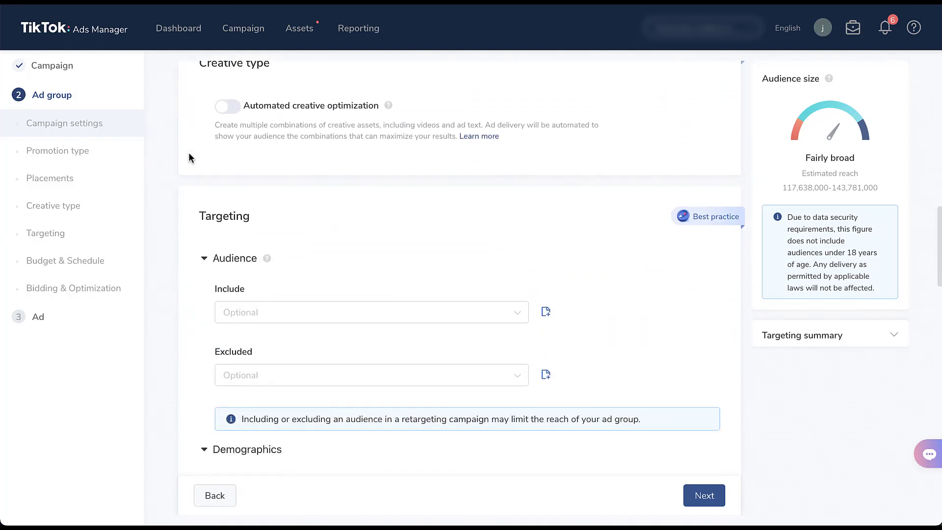
pyautogui.scroll(-8, 189, 157)
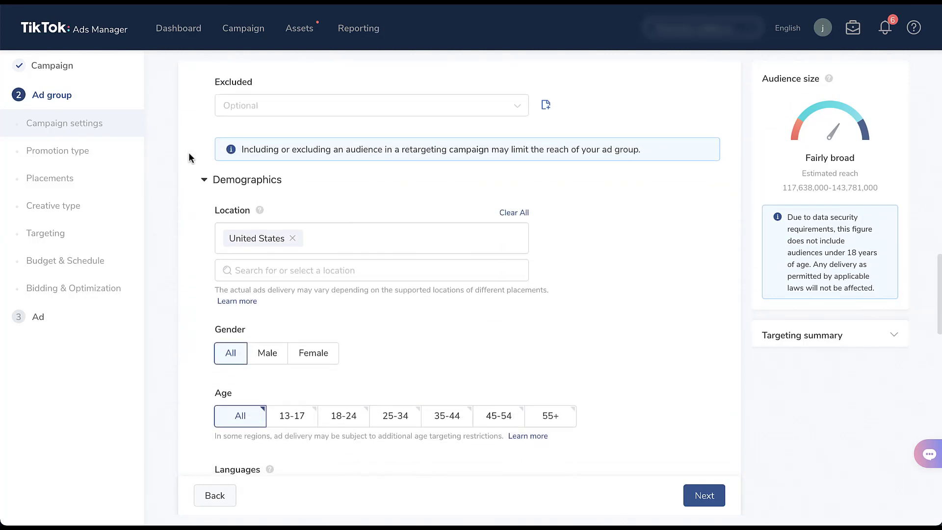
pyautogui.scroll(-6, 189, 157)
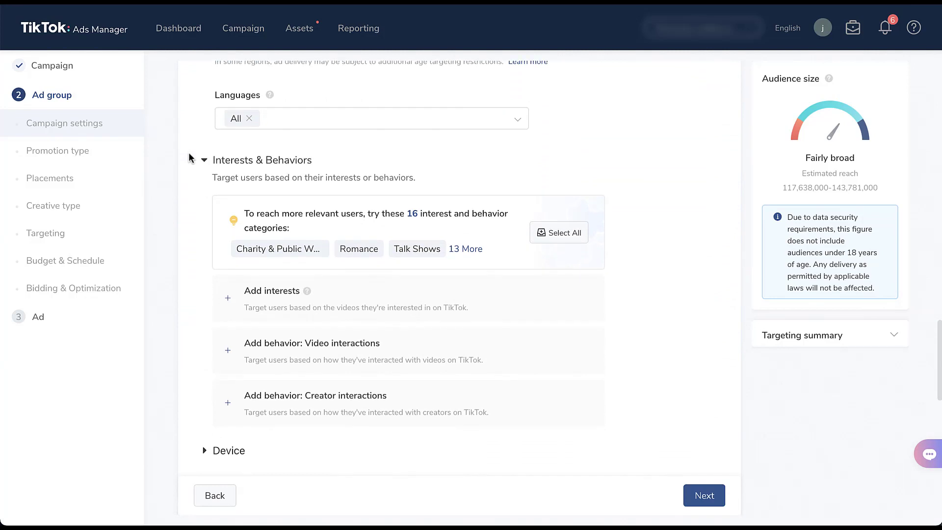
pyautogui.scroll(-8, 188, 156)
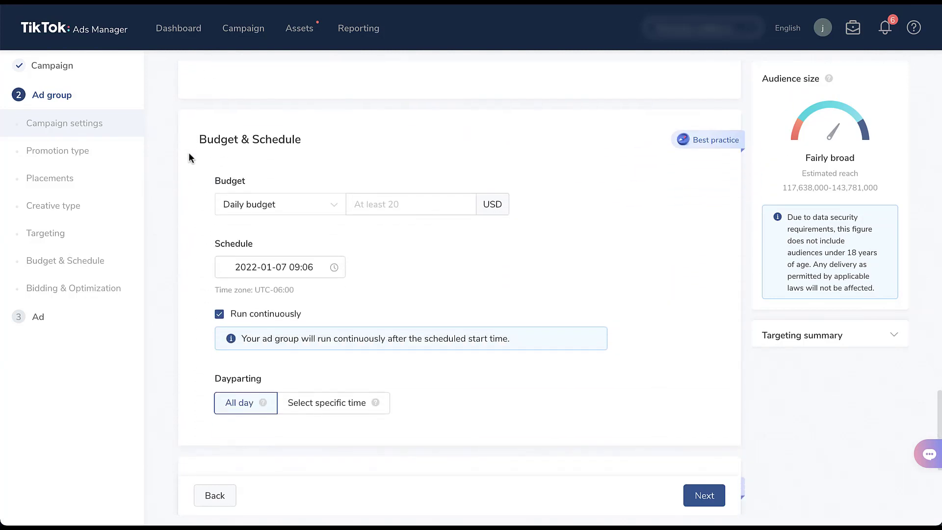
pyautogui.scroll(-4, 189, 156)
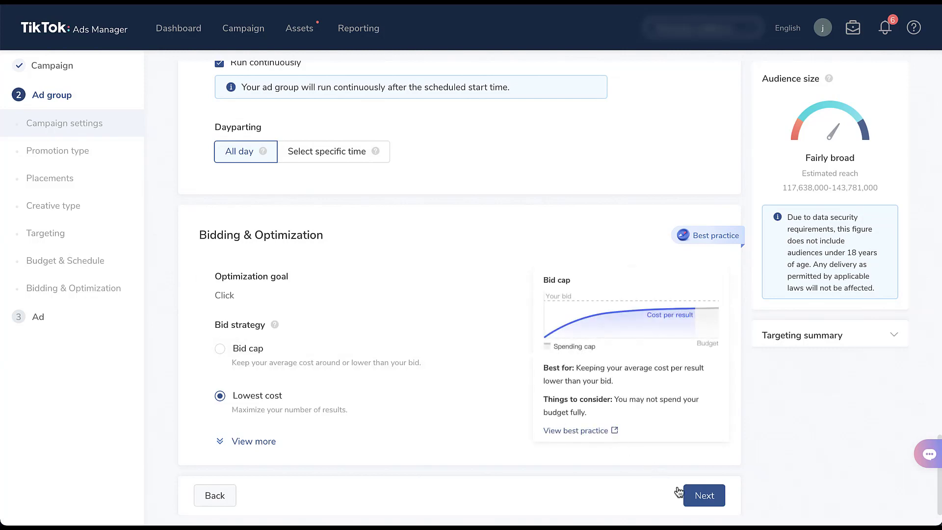
# - Proceed to the ad stage of the Traffic campaign and review its identity, ad format, and creative upload options
pyautogui.click(715, 504)
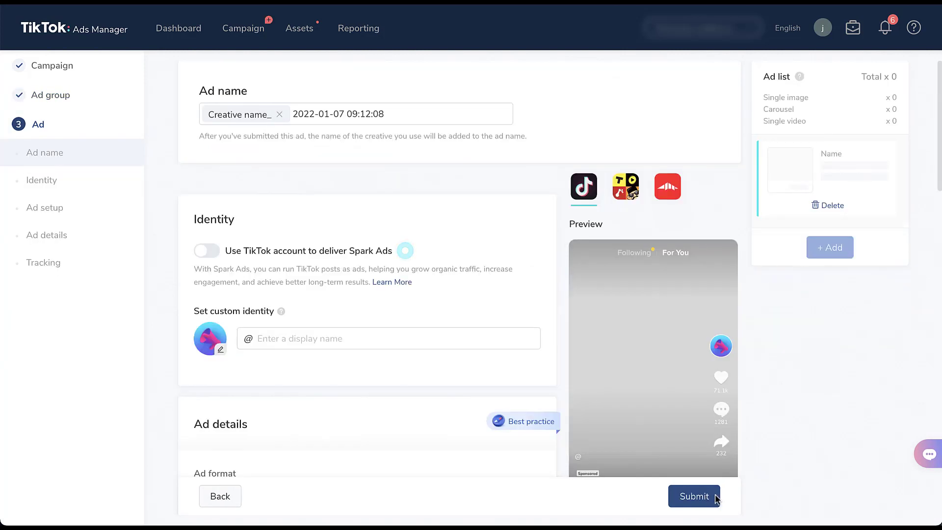
pyautogui.scroll(-7, 781, 478)
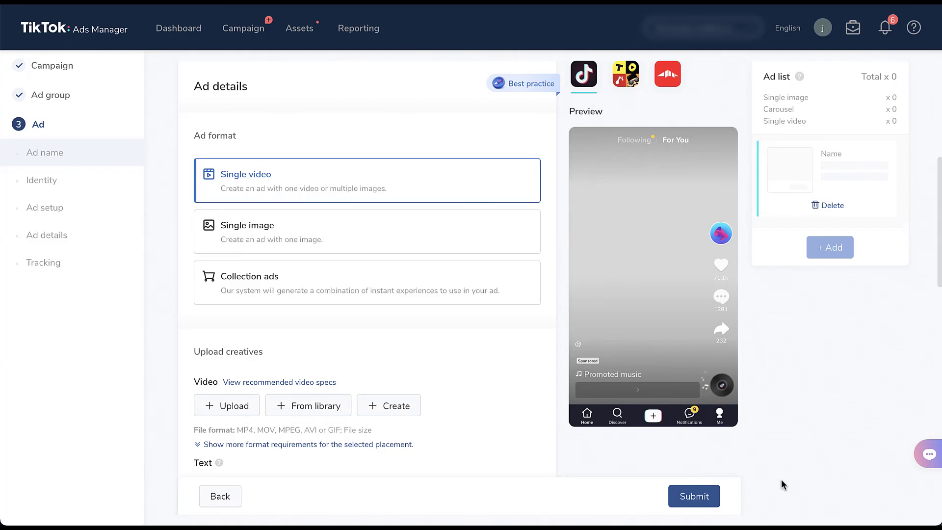
# - Return to the campaign stage, change the advertising objective to App installs, and continue to its ad group settings
pyautogui.click(34, 66)
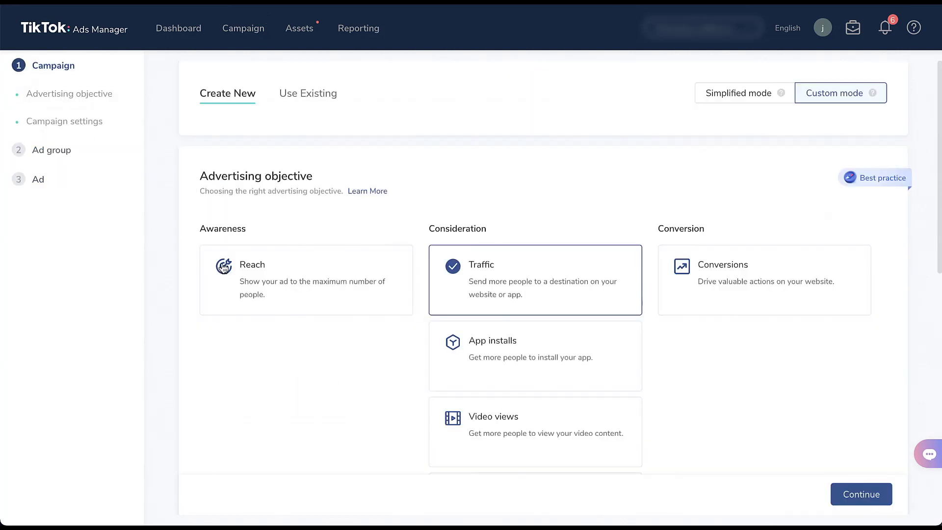
pyautogui.click(451, 374)
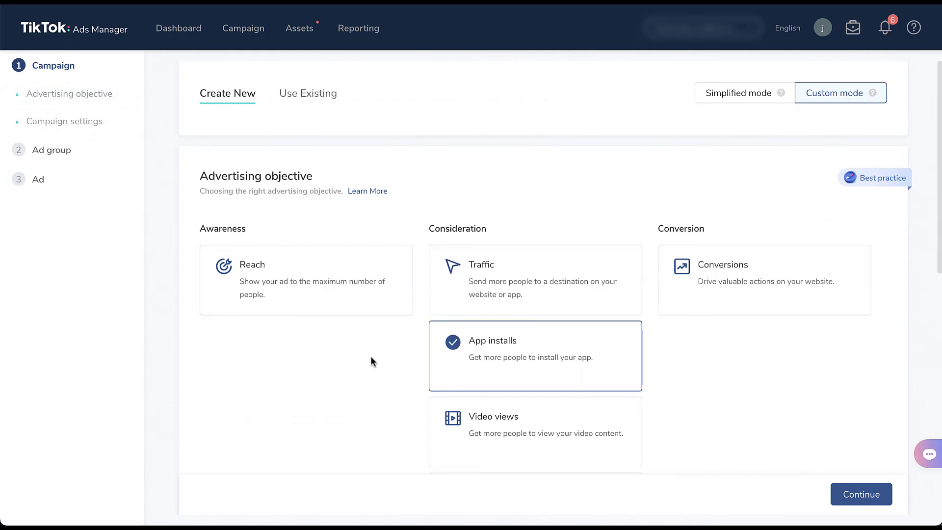
pyautogui.scroll(-3, 359, 366)
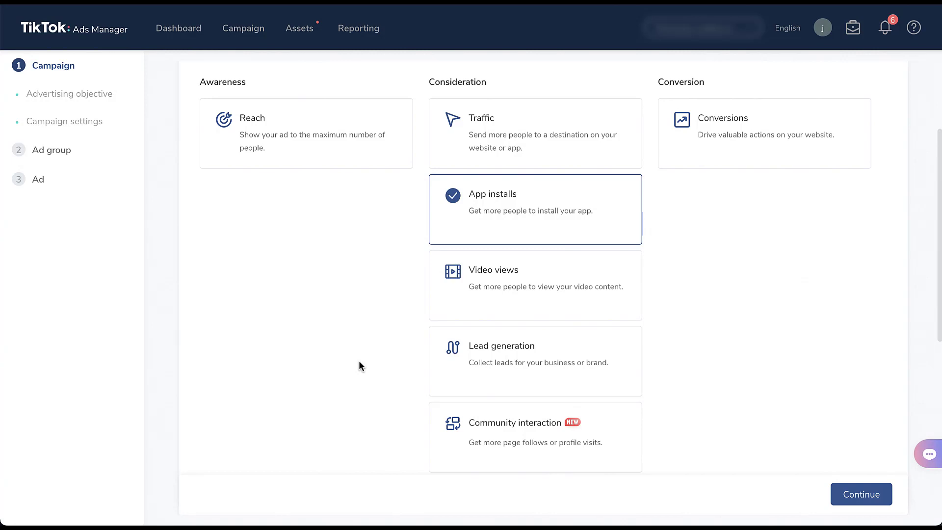
pyautogui.scroll(-5, 359, 365)
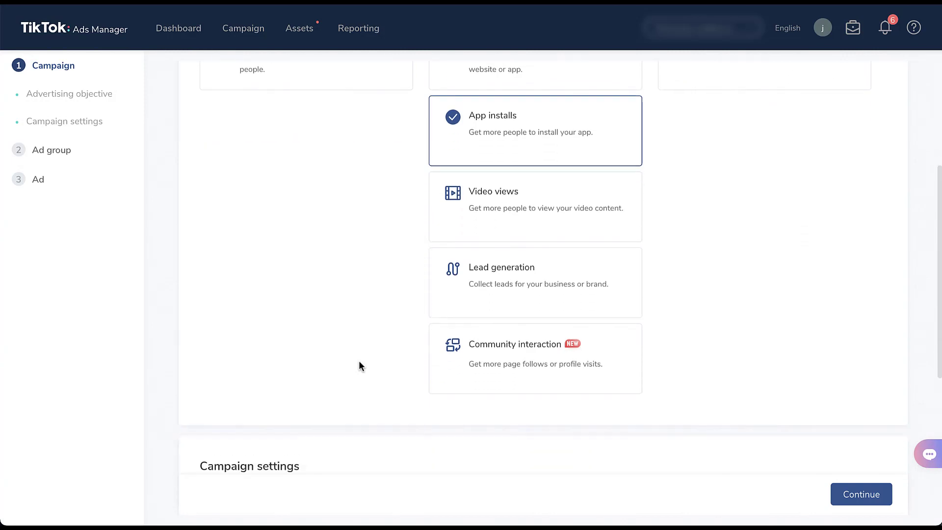
pyautogui.scroll(-3, 359, 364)
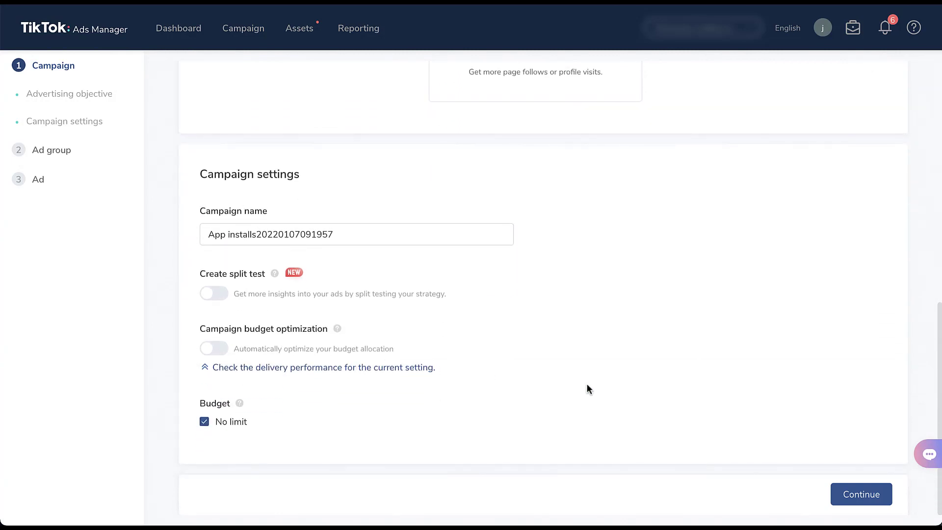
pyautogui.click(861, 494)
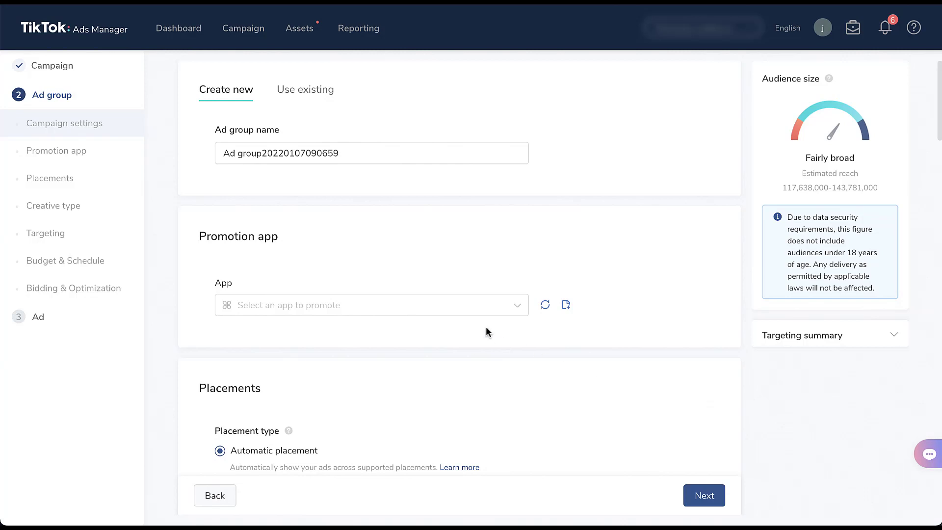
# - Show the promotion app list without choosing an app, and review the App installs ad group settings from Placements to Bidding & Optimization
pyautogui.click(458, 314)
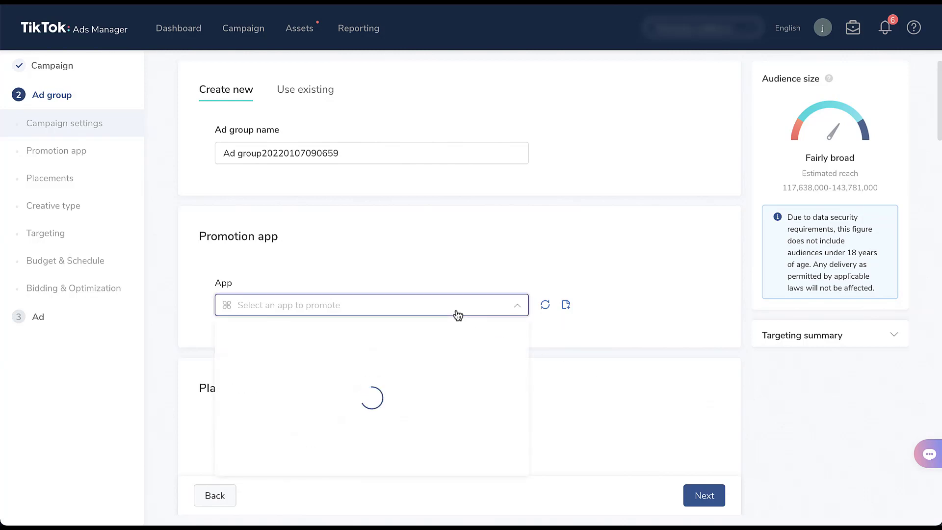
pyautogui.click(545, 332)
pyautogui.scroll(-6, 545, 332)
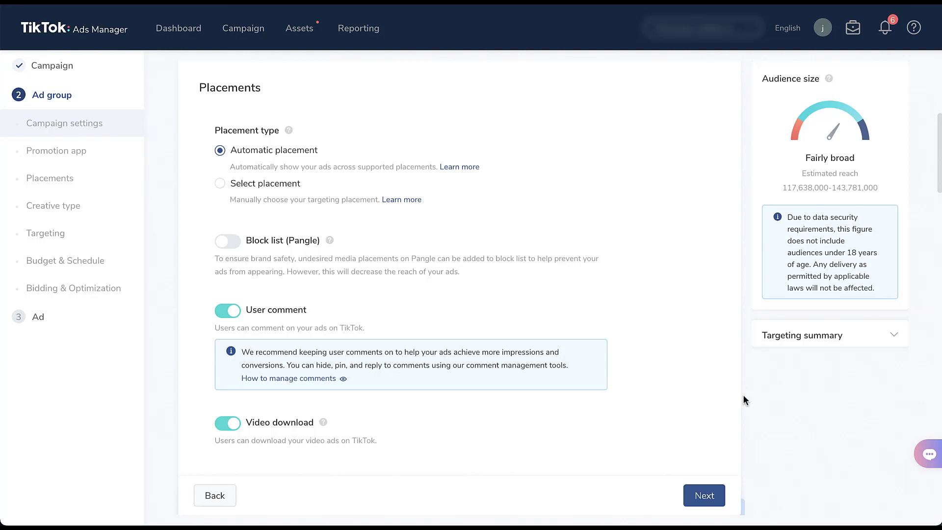
pyautogui.scroll(-7, 743, 396)
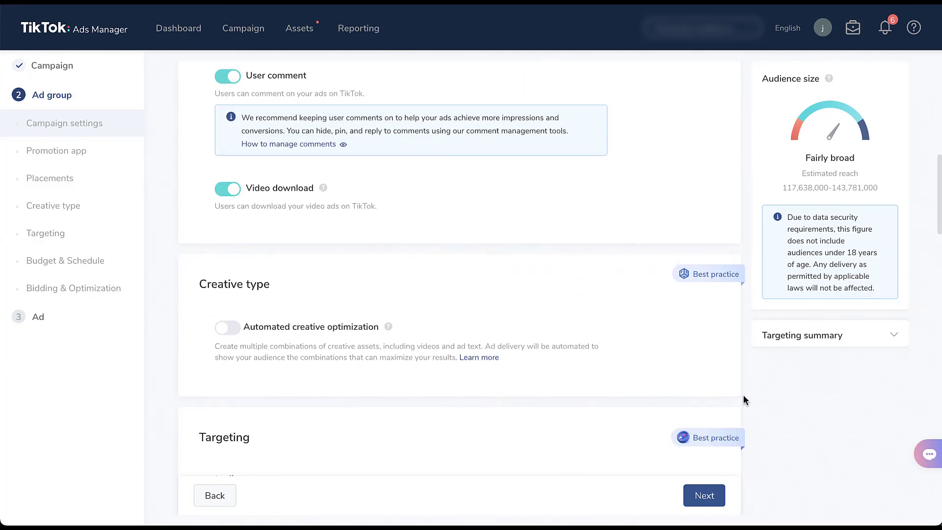
pyautogui.scroll(1, 743, 395)
pyautogui.scroll(-2, 743, 395)
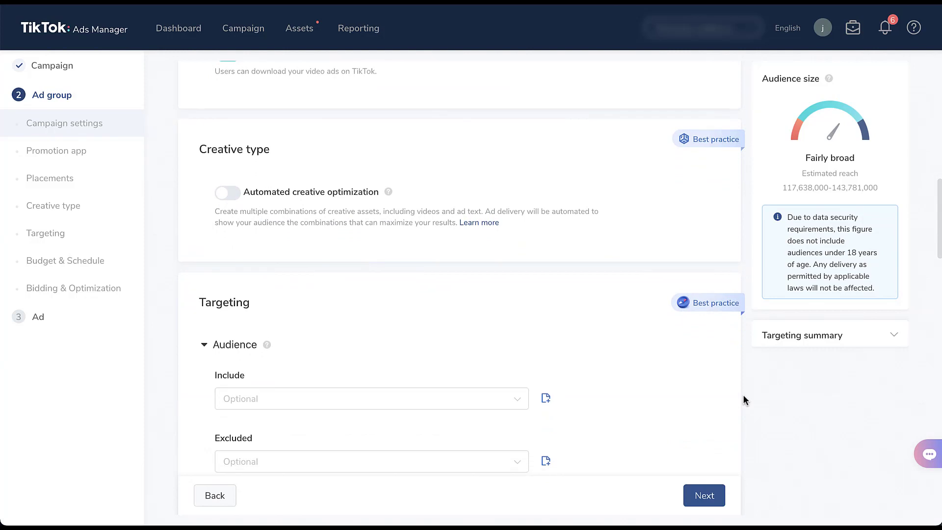
pyautogui.scroll(-6, 743, 400)
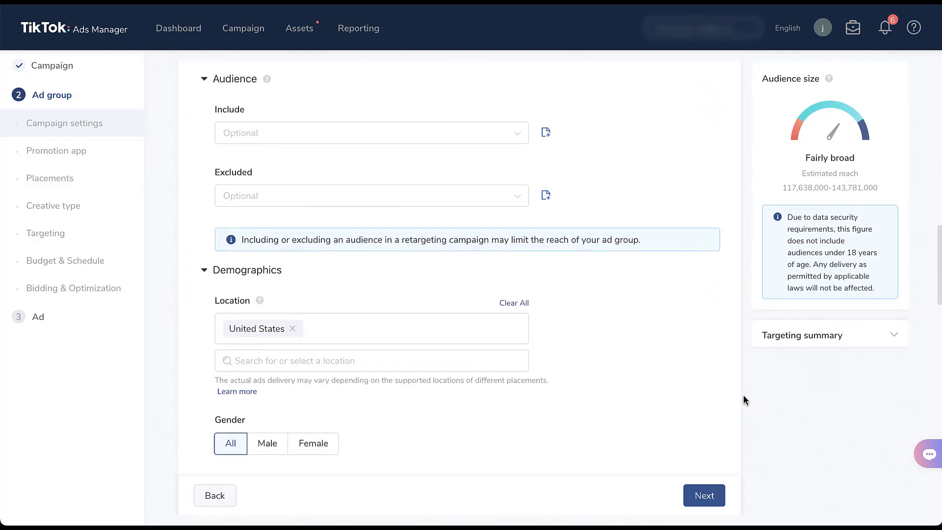
pyautogui.scroll(-17, 743, 395)
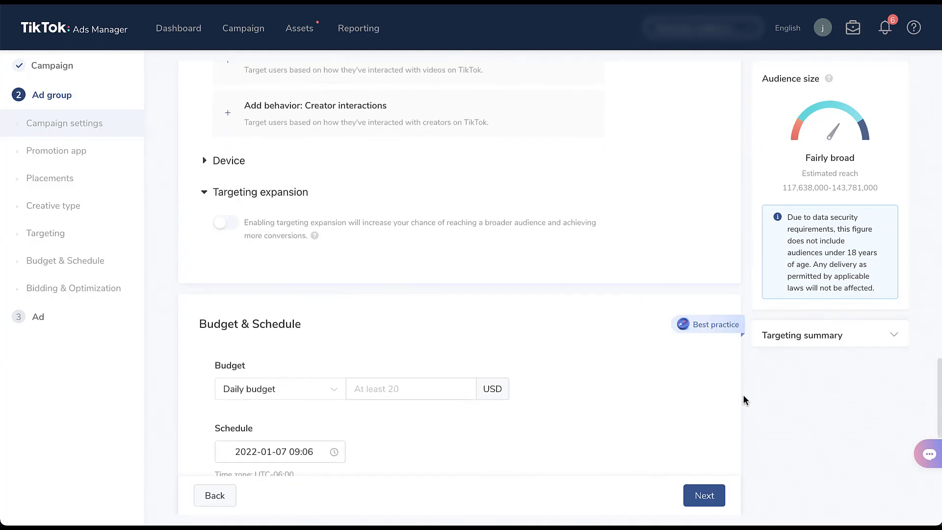
pyautogui.scroll(-6, 743, 396)
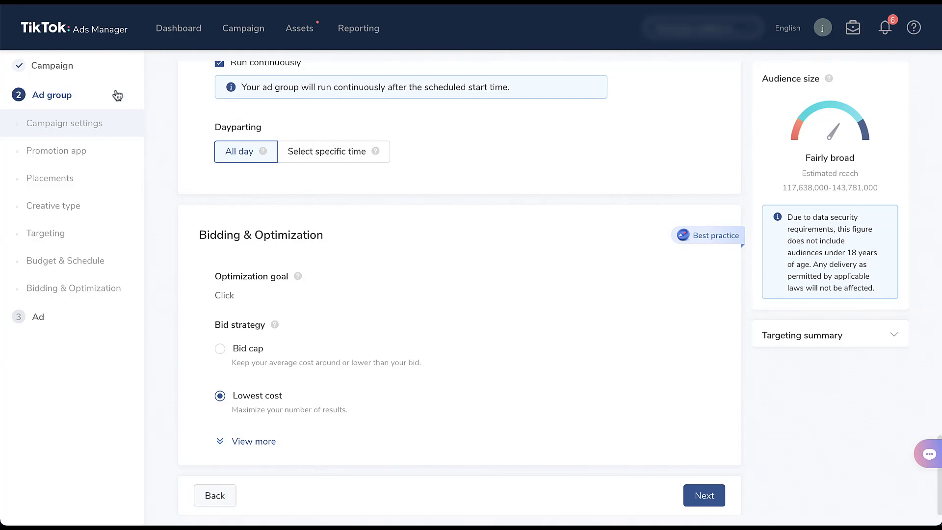
# - Change the campaign's advertising objective to Video views with a No limit budget, and continue to its ad group settings
pyautogui.click(57, 67)
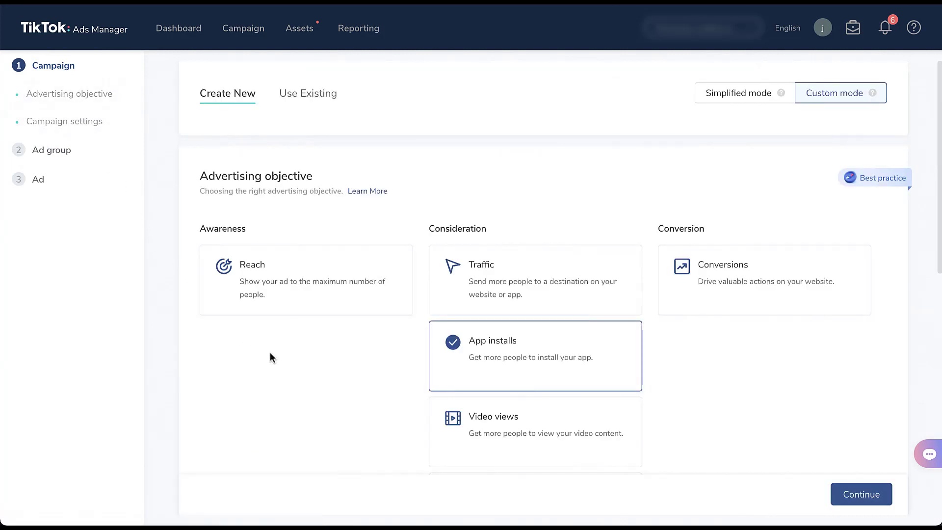
pyautogui.click(491, 454)
pyautogui.scroll(-1, 209, 396)
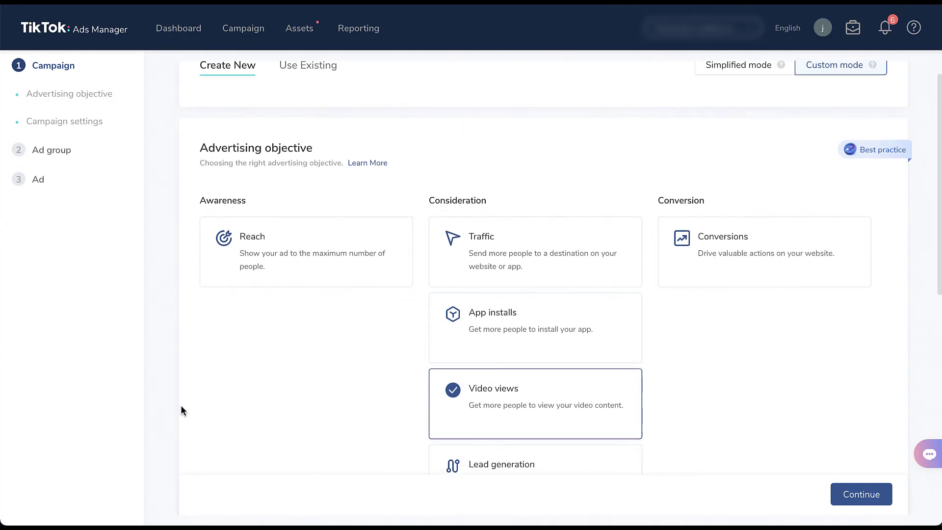
pyautogui.scroll(-3, 181, 410)
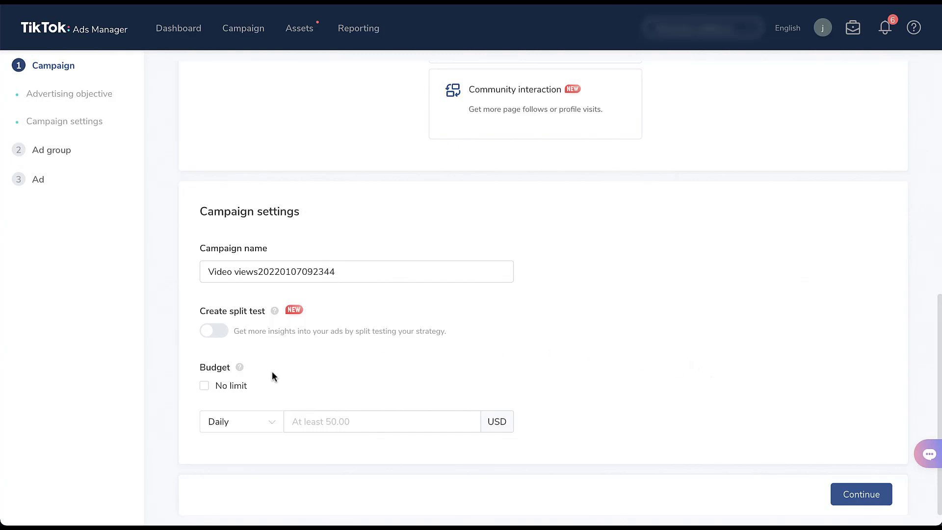
pyautogui.click(204, 386)
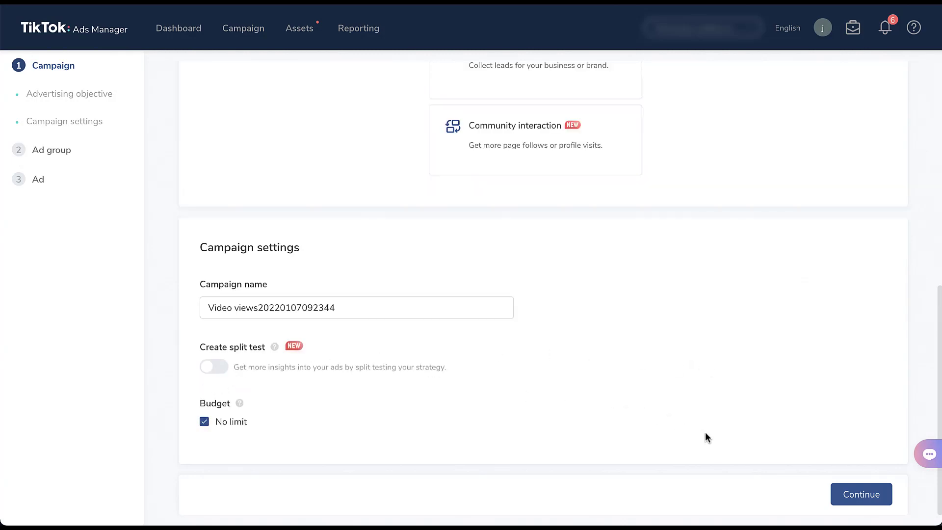
pyautogui.click(879, 494)
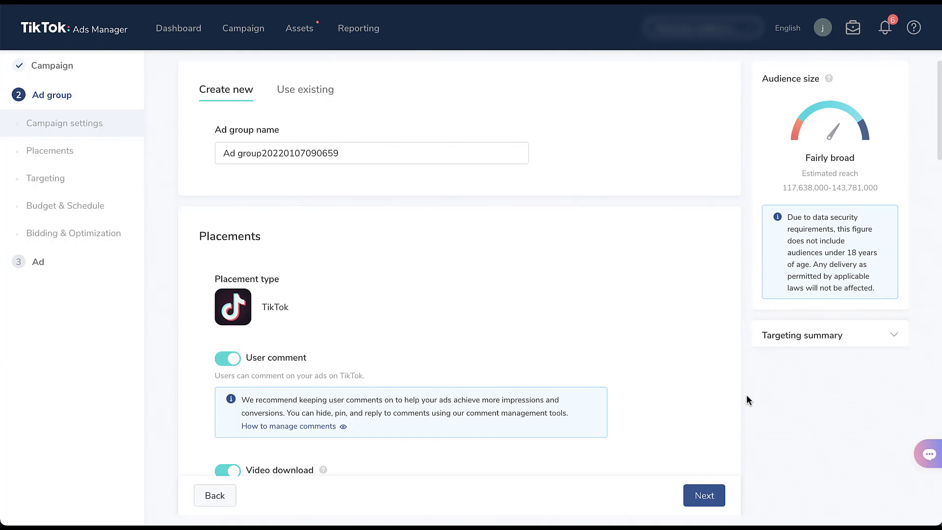
# - Review the Video views ad group settings and its optimization goal choices, leaving 6-Second video views selected
pyautogui.scroll(-12, 746, 395)
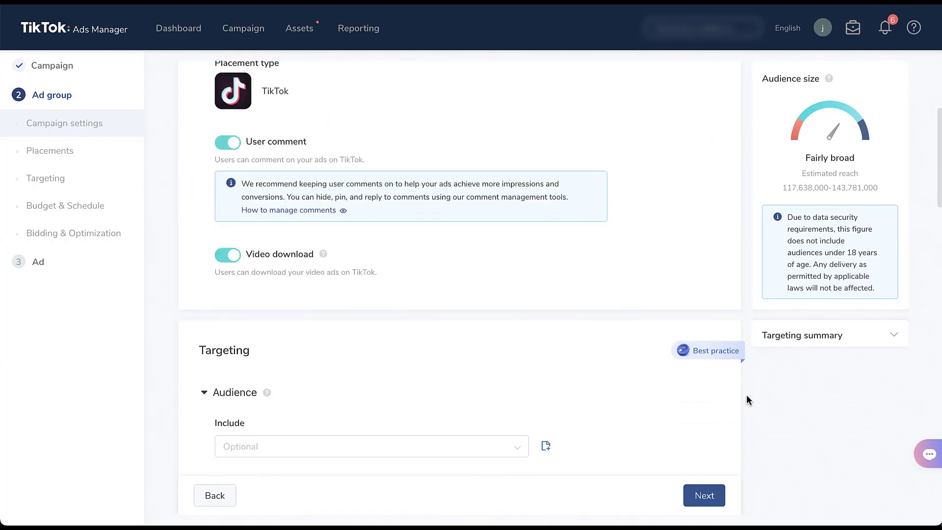
pyautogui.scroll(-15, 746, 394)
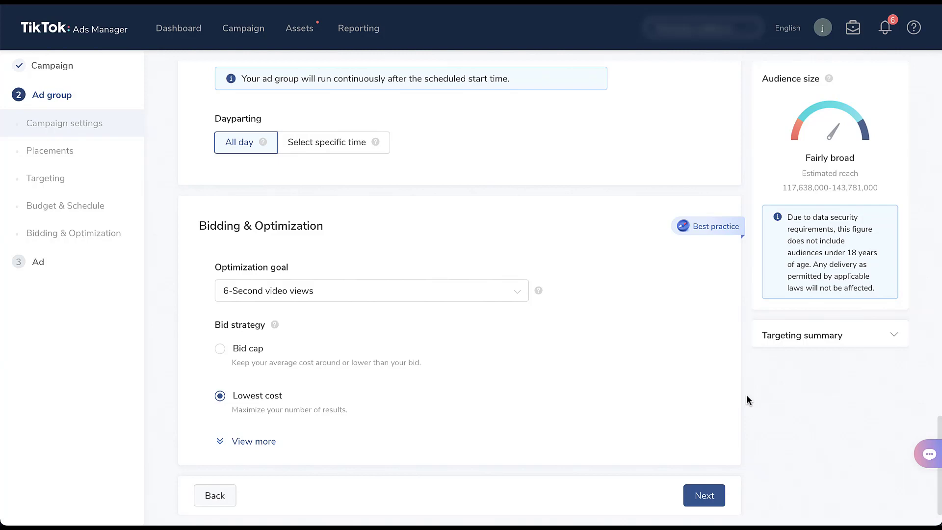
pyautogui.click(520, 297)
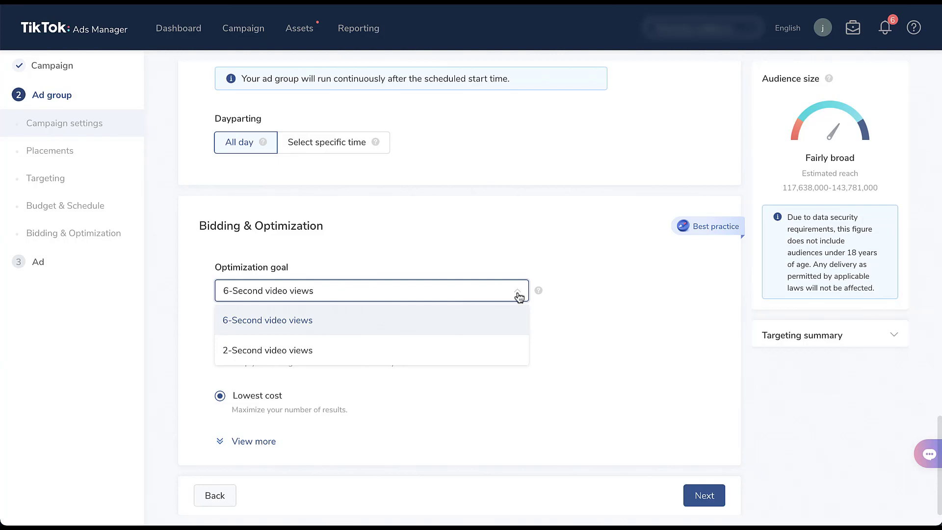
pyautogui.click(584, 312)
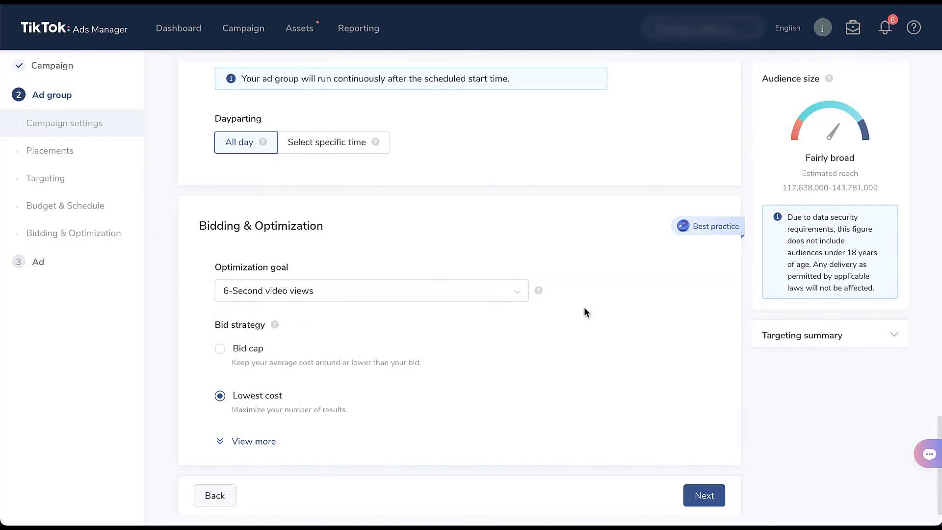
# - Proceed to the ad stage of the Video views campaign and review its identity, ad format, creative upload, and text options
pyautogui.click(704, 495)
pyautogui.scroll(-5, 746, 415)
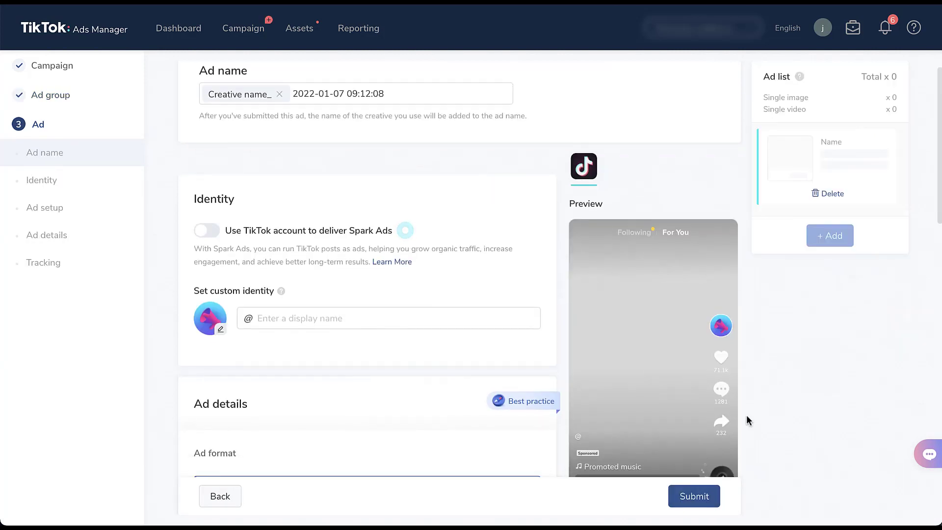
pyautogui.scroll(-2, 748, 421)
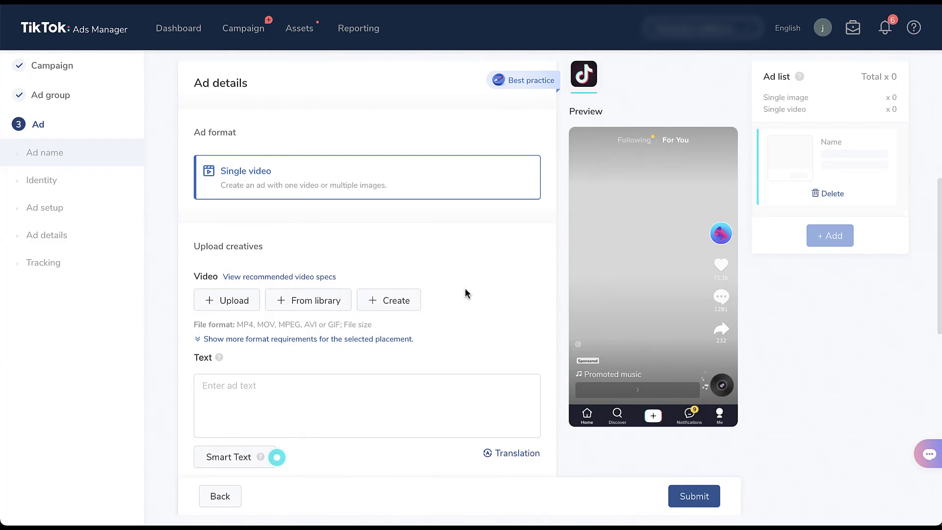
# - Return to the campaign level, change the advertising objective to Lead generation, and continue to its ad group settings
pyautogui.click(77, 71)
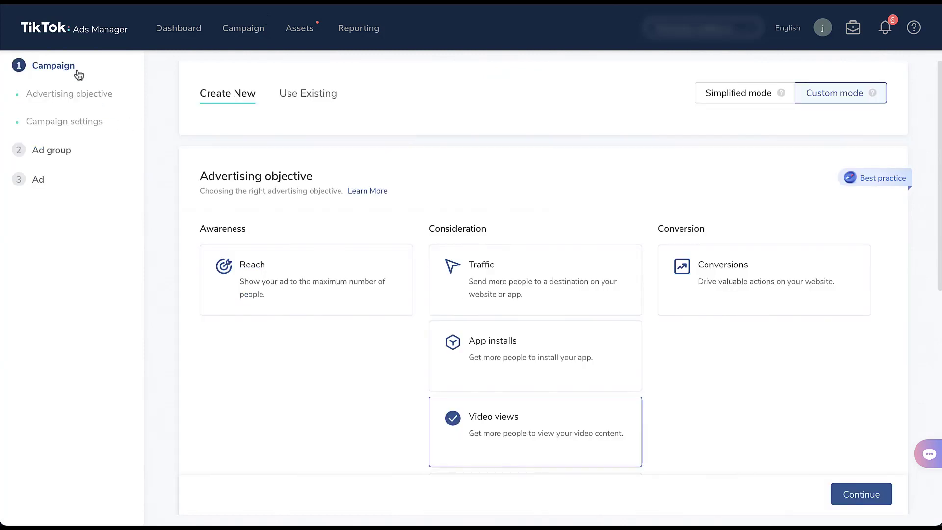
pyautogui.scroll(-3, 323, 392)
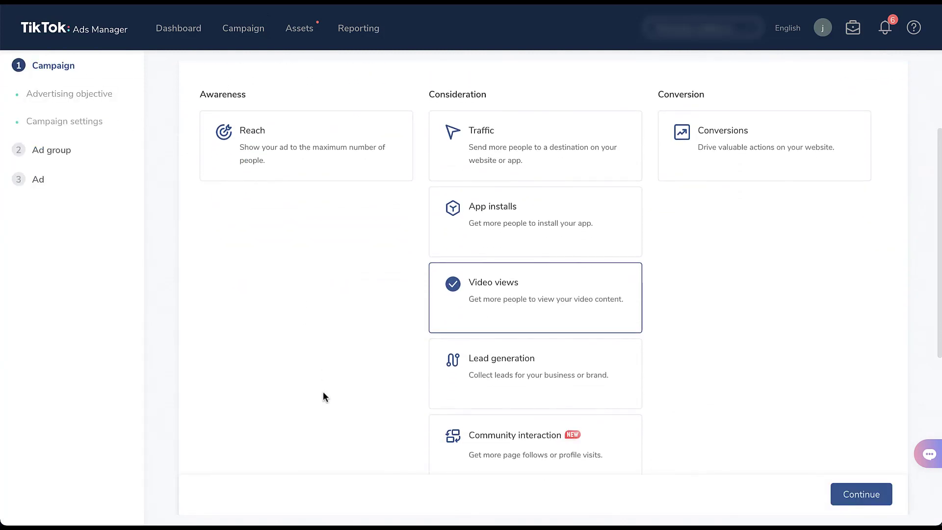
pyautogui.click(476, 385)
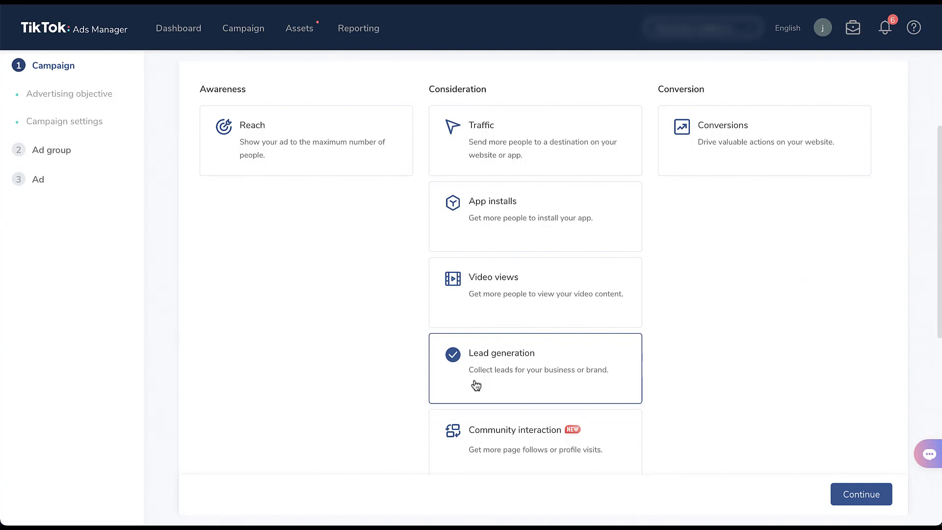
pyautogui.scroll(-8, 476, 385)
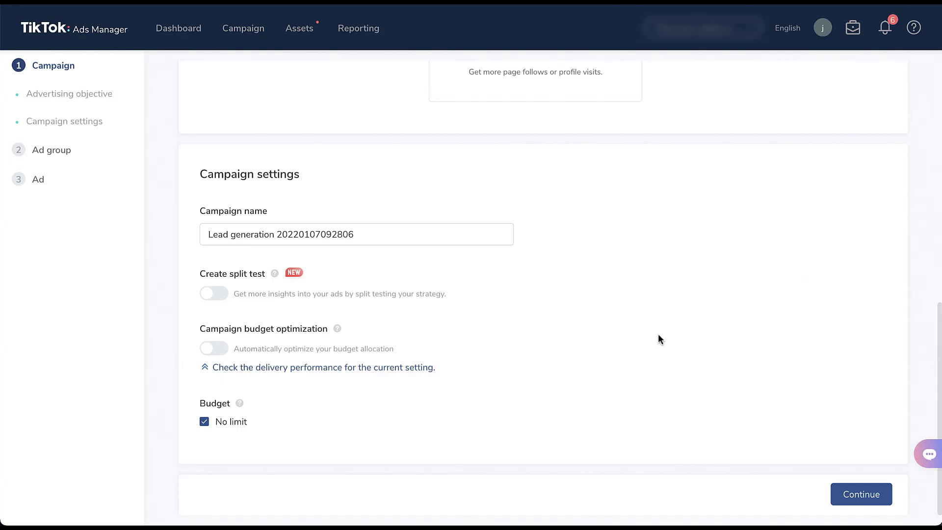
pyautogui.click(844, 493)
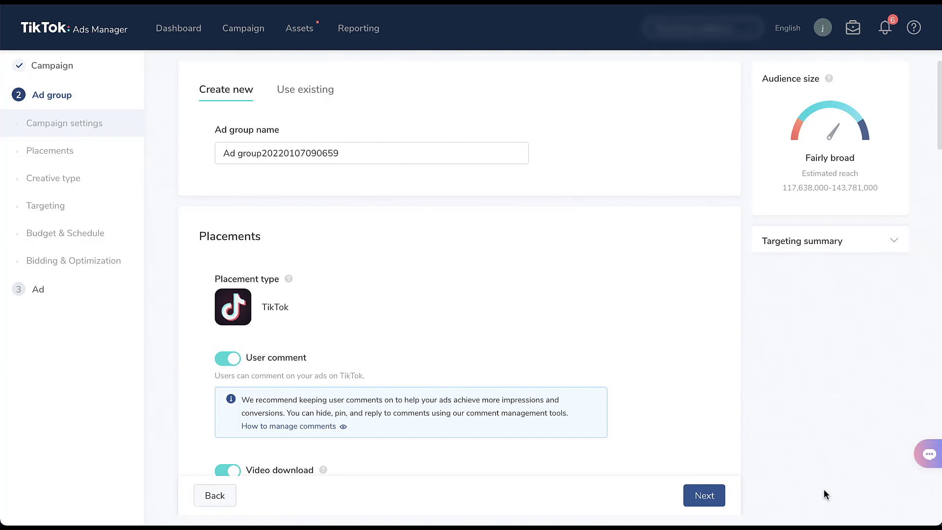
# - Review the Lead generation Bidding & Optimization settings, and proceed to the ad stage to examine its options from Identity to Instant form
pyautogui.click(106, 265)
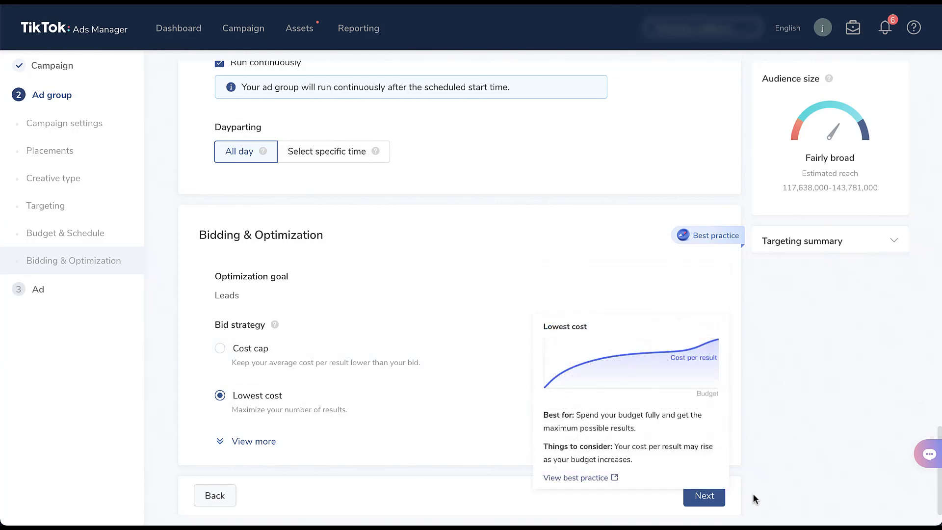
pyautogui.click(707, 501)
pyautogui.scroll(-2, 747, 344)
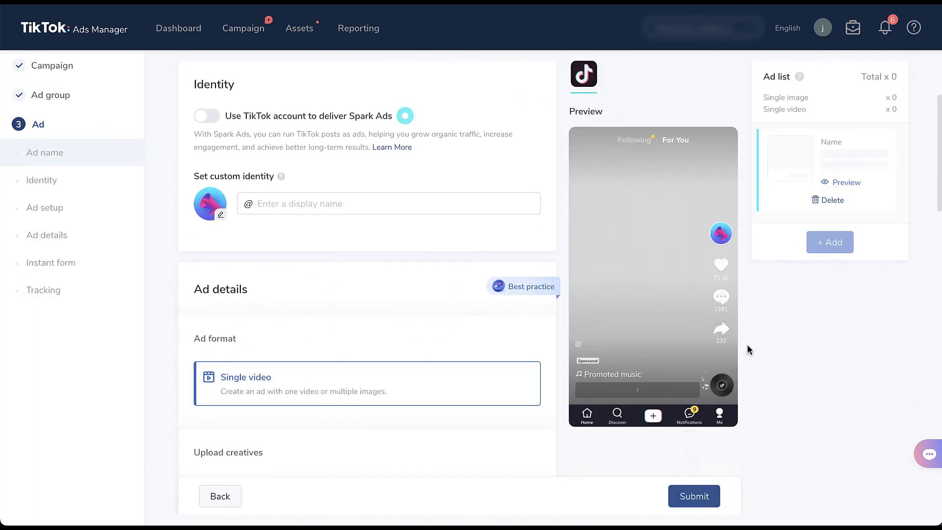
pyautogui.scroll(-4, 747, 349)
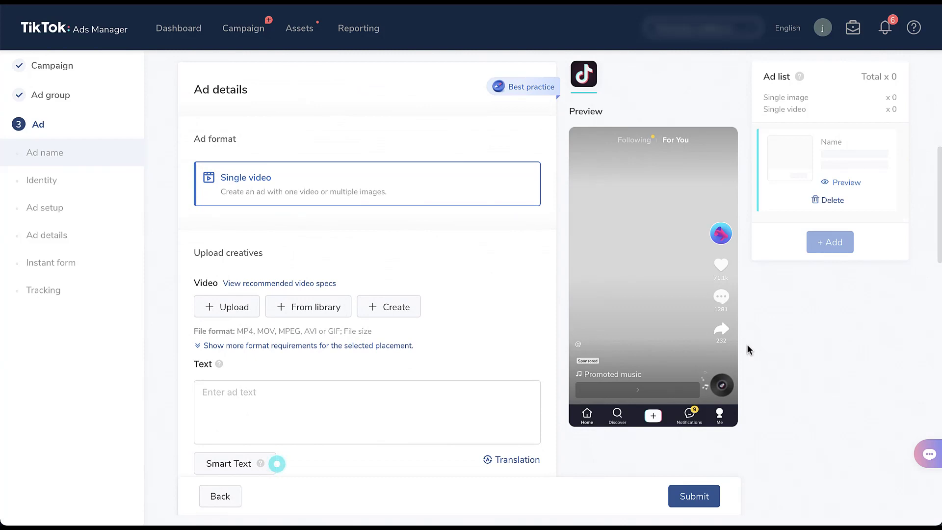
pyautogui.scroll(-3, 747, 345)
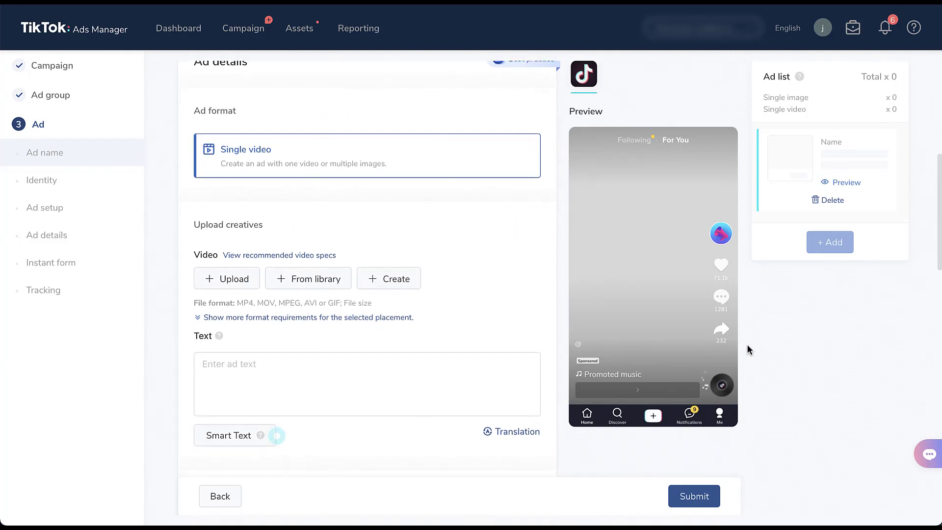
pyautogui.scroll(-5, 746, 344)
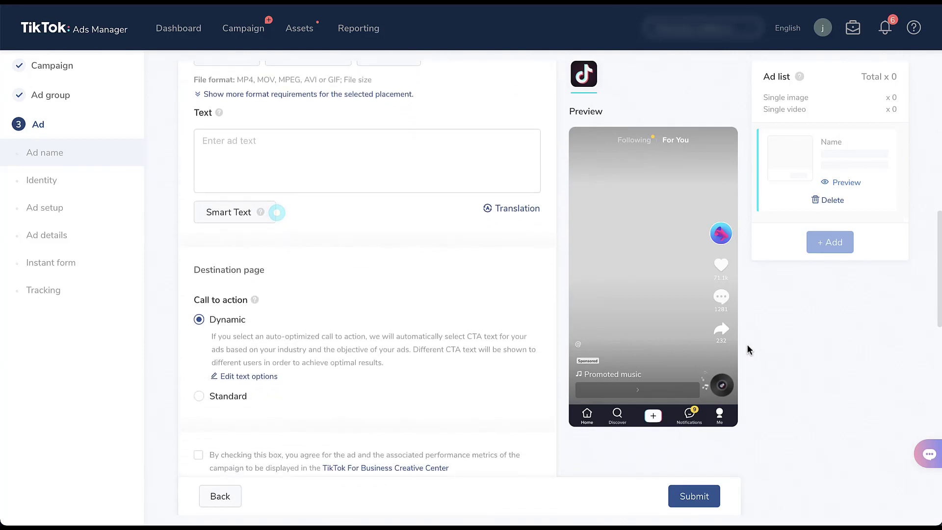
pyautogui.scroll(-5, 747, 345)
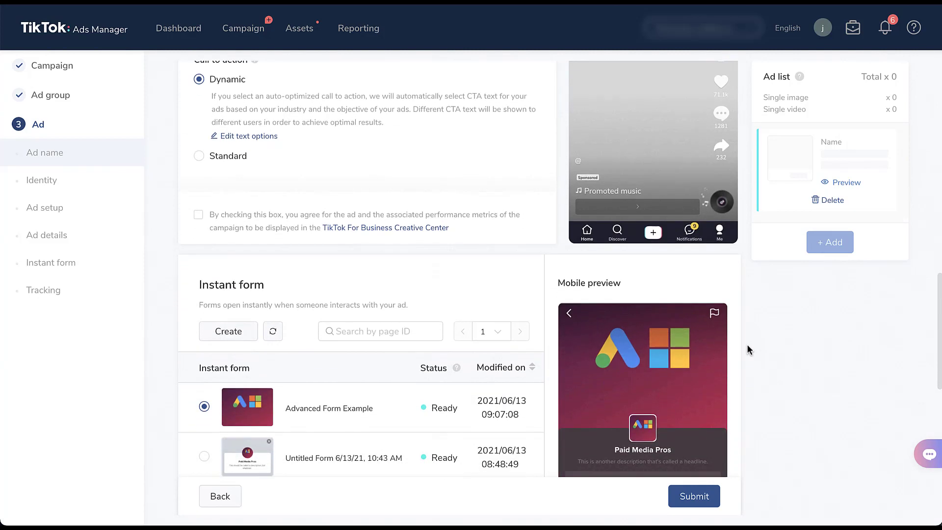
pyautogui.scroll(-1, 747, 343)
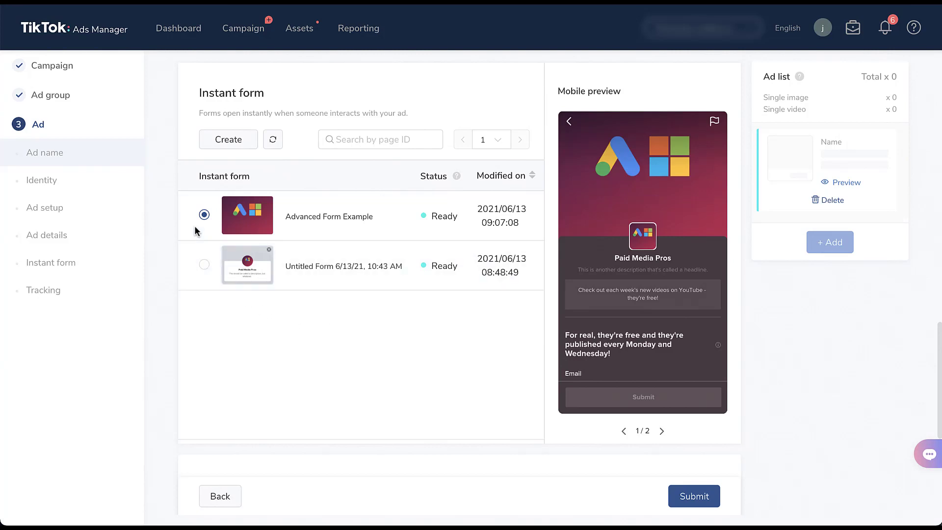
# - Return to the campaign level, change the advertising objective to Community interaction, and continue to its ad group settings
pyautogui.click(74, 67)
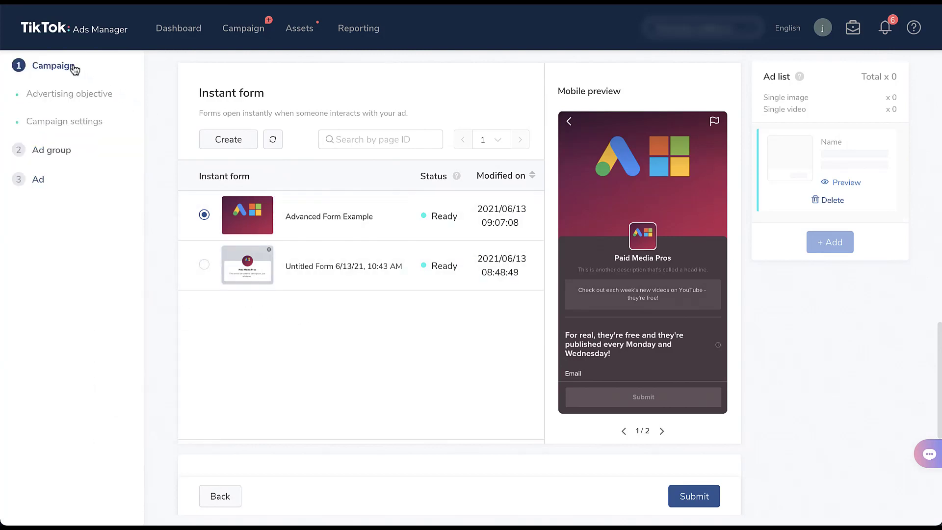
pyautogui.scroll(-4, 206, 371)
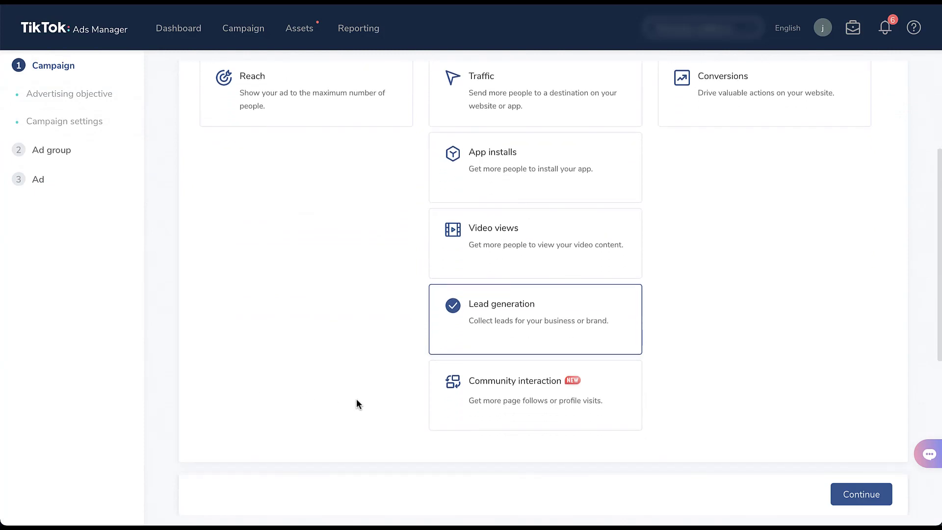
pyautogui.click(495, 424)
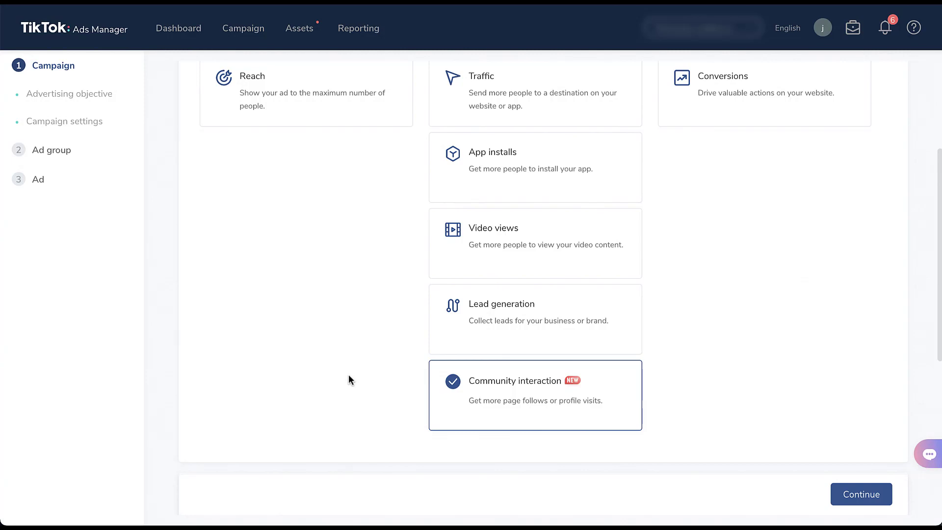
pyautogui.scroll(-6, 348, 374)
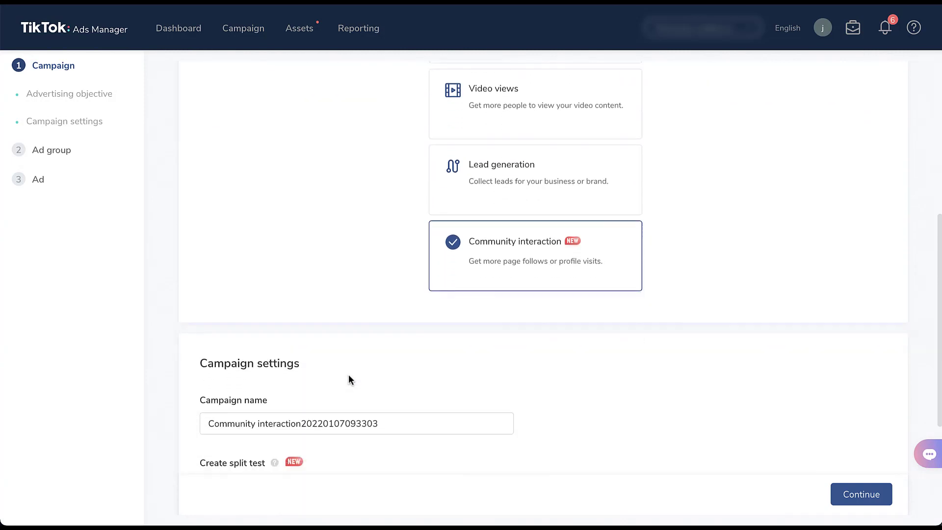
pyautogui.scroll(-1, 350, 381)
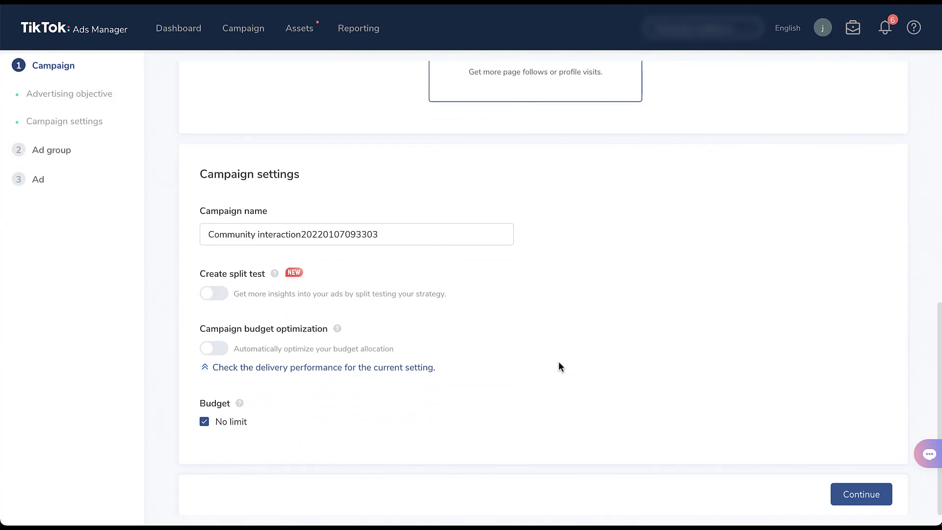
pyautogui.click(842, 494)
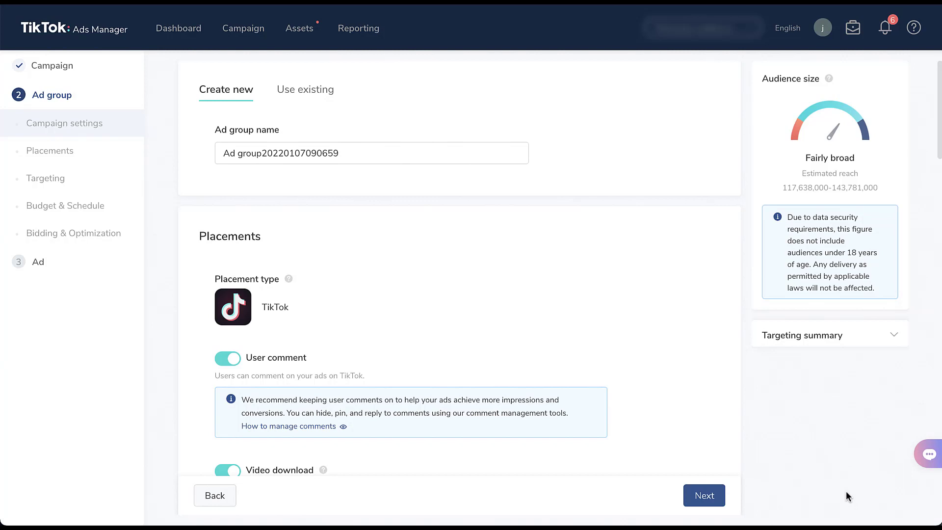
# - Review the Community interaction Bidding & Optimization settings and its optimization goal choices, leaving Profile visit selected
pyautogui.click(98, 237)
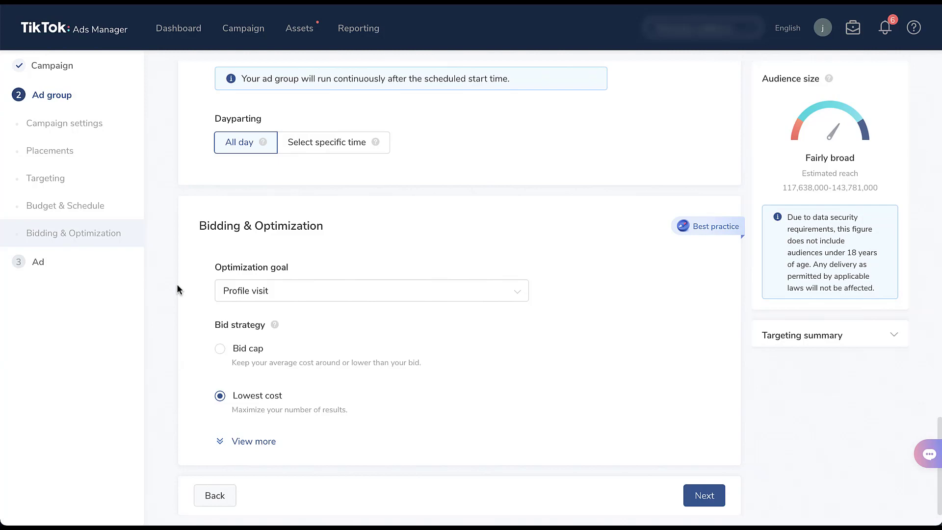
pyautogui.click(347, 293)
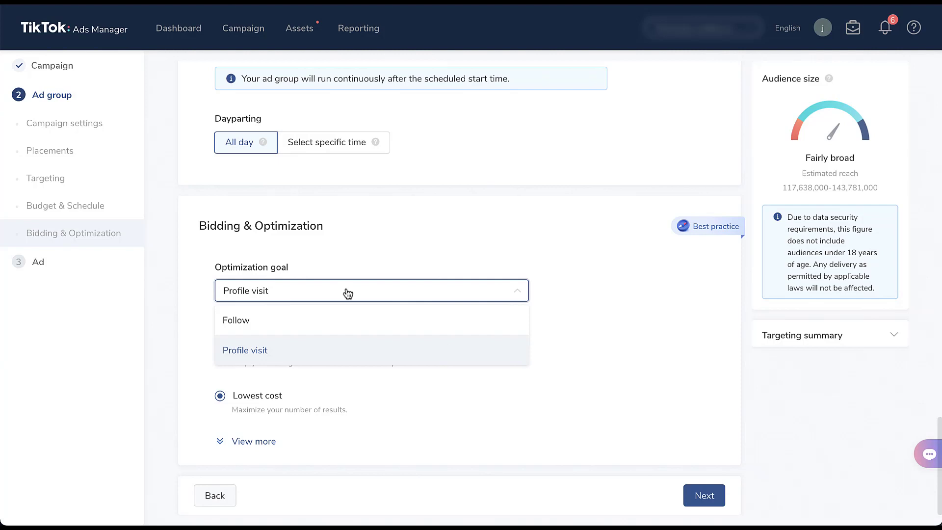
pyautogui.click(560, 290)
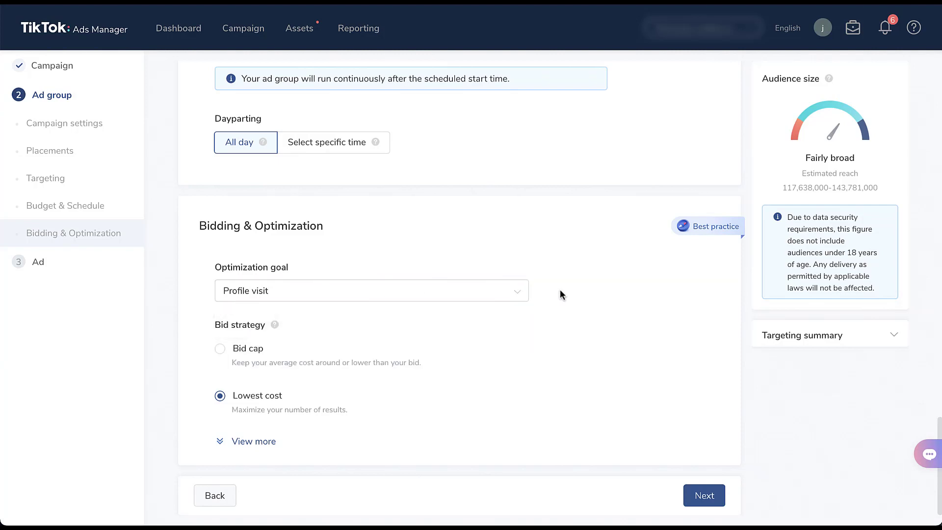
# - Proceed to the ad stage of the Community interaction campaign and review its identity, TikTok post, interactive add-on, and call-to-action options
pyautogui.click(701, 496)
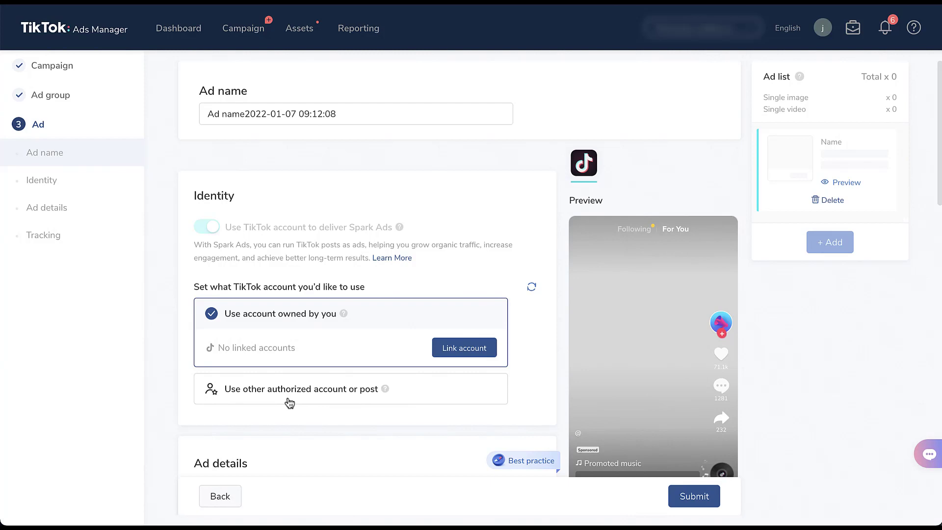
pyautogui.scroll(-5, 166, 407)
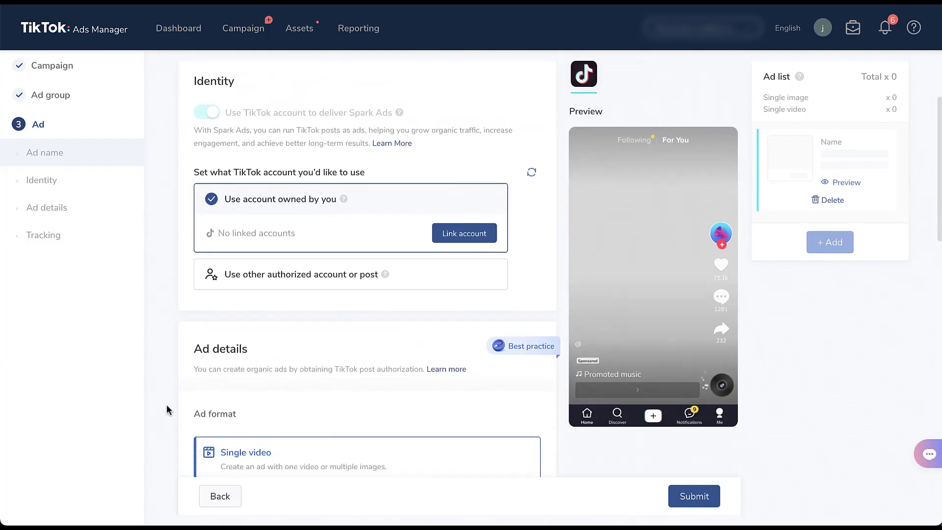
pyautogui.scroll(-3, 166, 407)
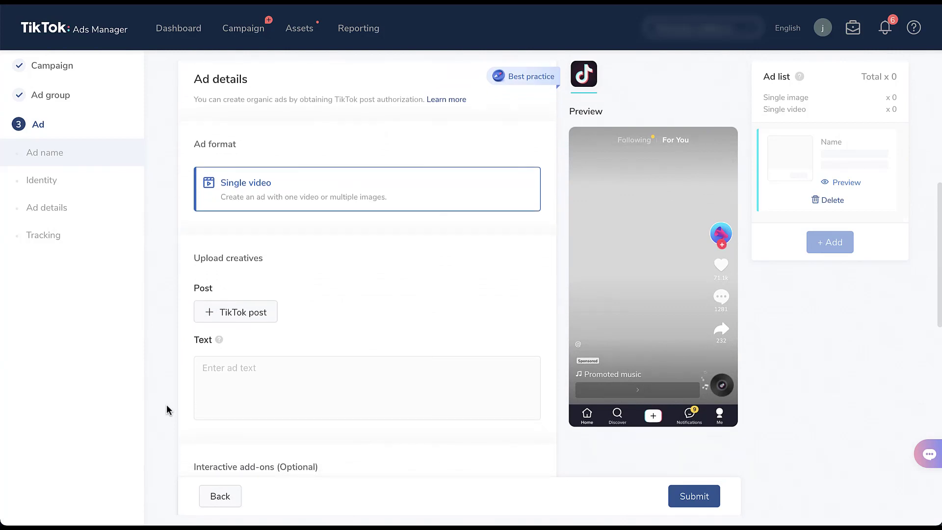
pyautogui.scroll(-3, 166, 405)
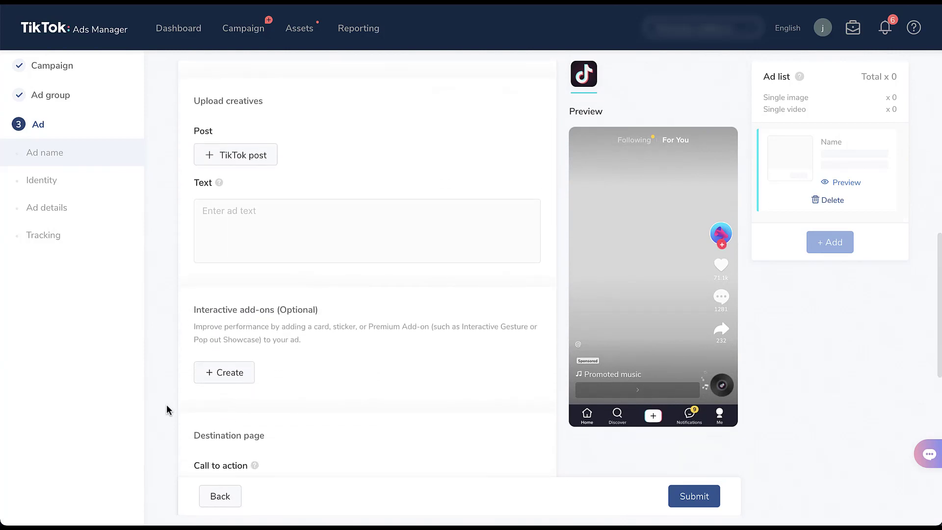
pyautogui.scroll(-3, 166, 410)
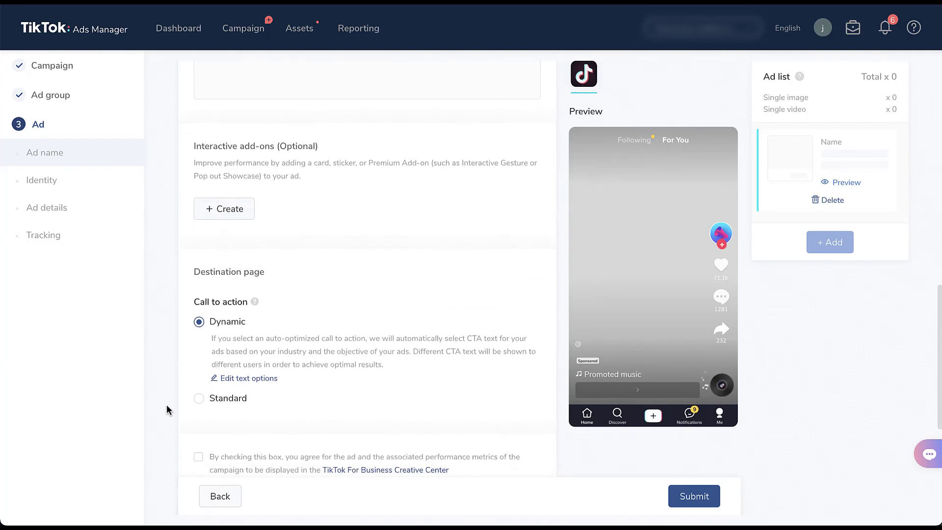
pyautogui.scroll(-1, 166, 409)
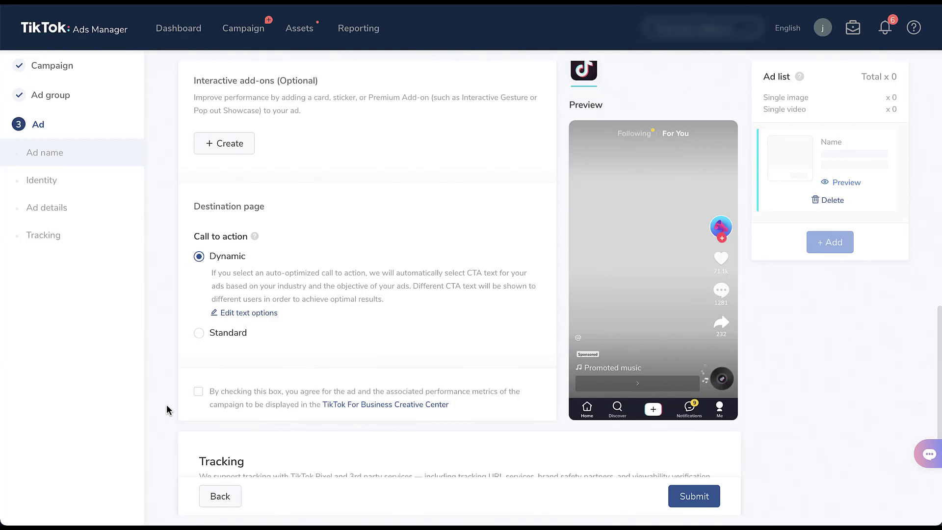
# - Return to the campaign level, change the advertising objective to Conversions, and continue to its ad group settings
pyautogui.click(66, 63)
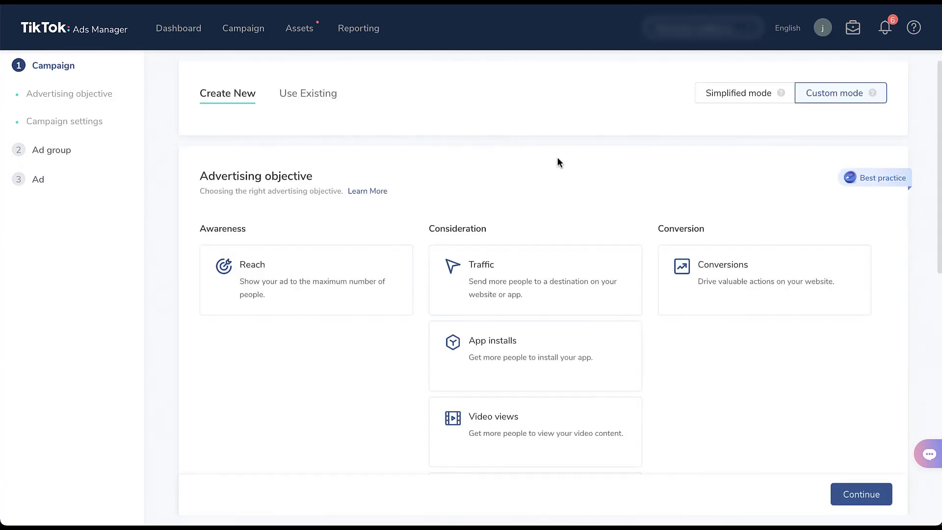
pyautogui.click(778, 305)
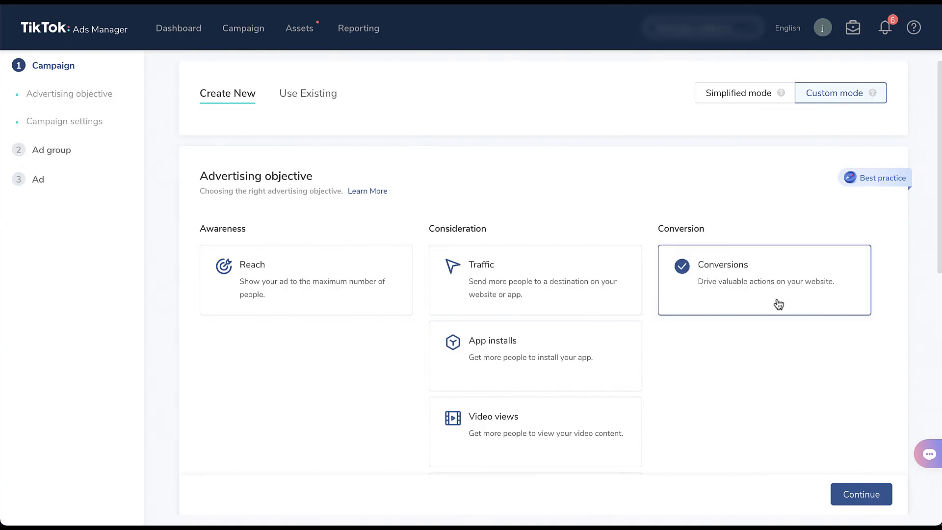
pyautogui.scroll(-5, 760, 359)
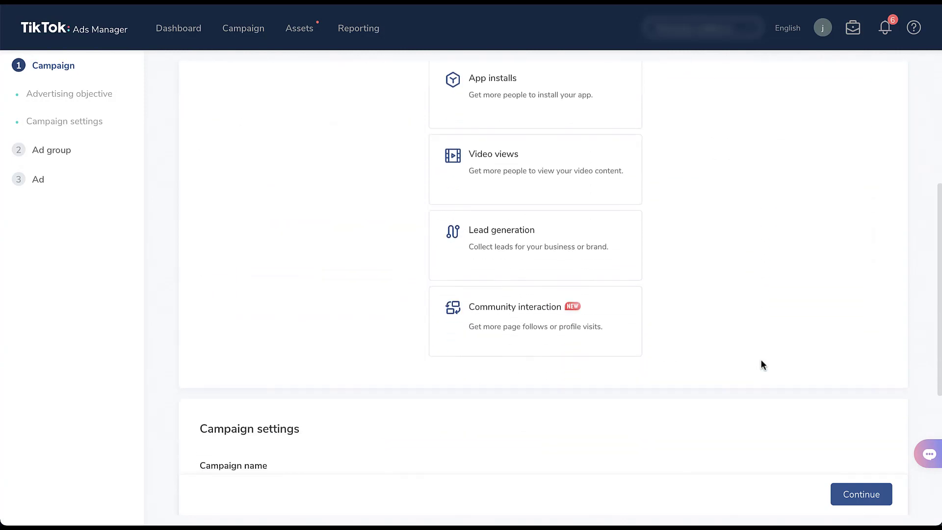
pyautogui.scroll(-5, 761, 360)
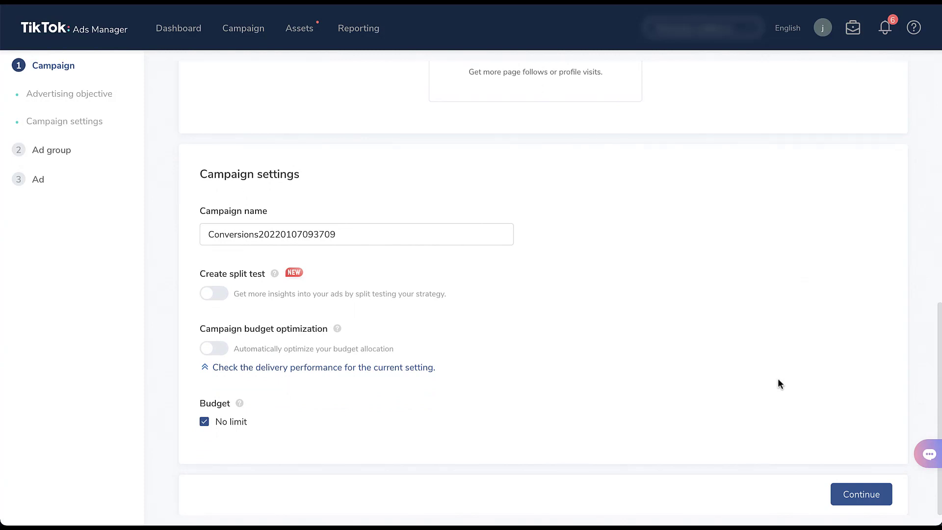
pyautogui.click(841, 494)
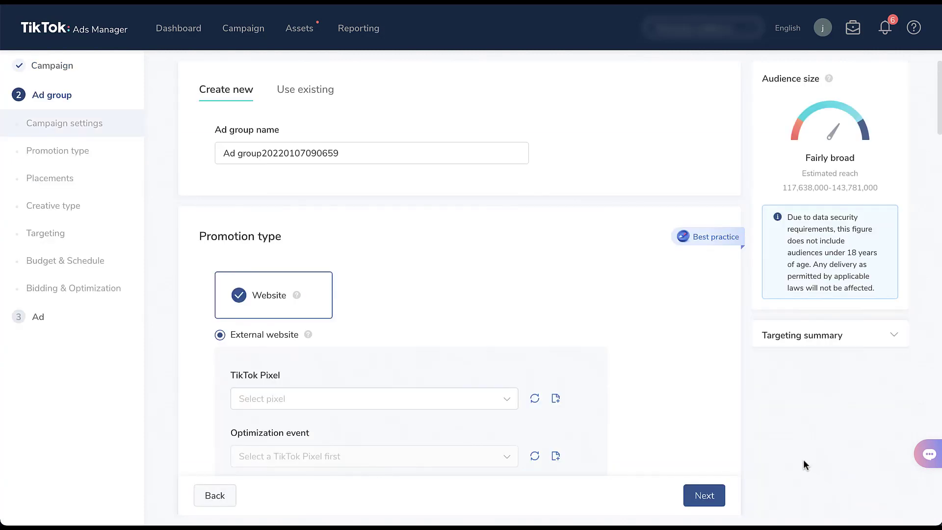
# - Check the TikTok instant page explanation under Promotion type and select TikTok instant page instead of External website
pyautogui.scroll(-3, 681, 392)
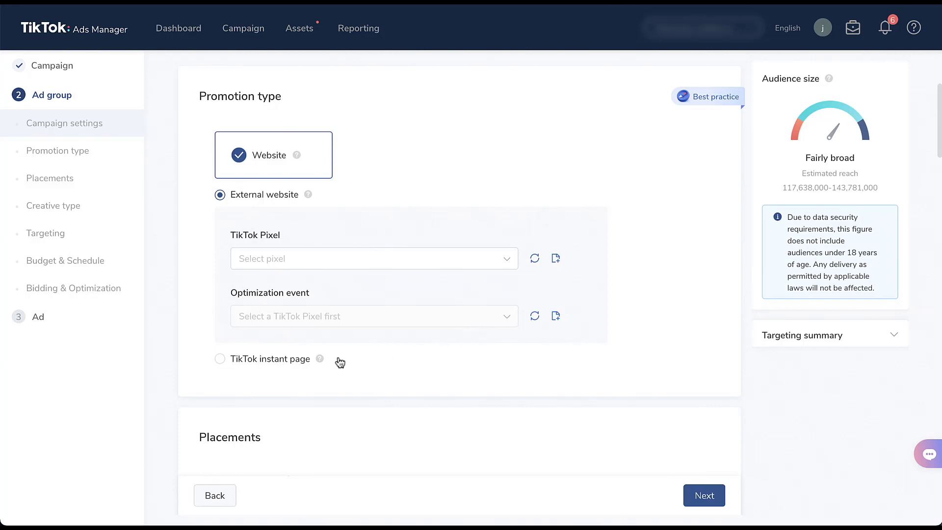
pyautogui.moveTo(322, 360)
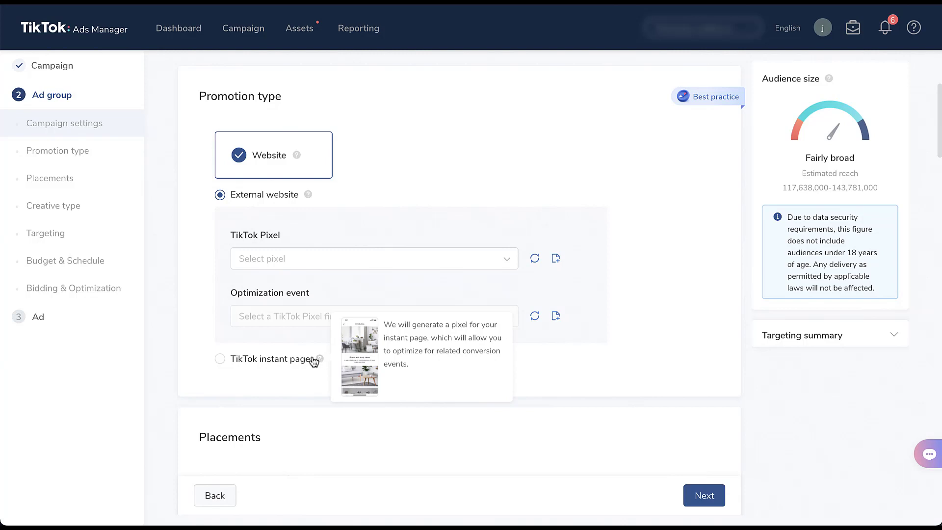
pyautogui.click(274, 358)
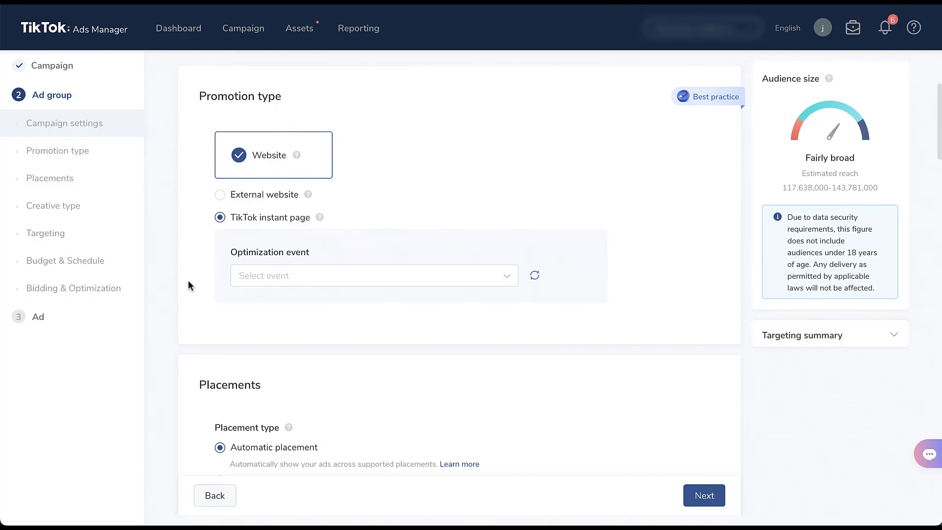
# - Set the optimization event for the TikTok instant page to Click Button
pyautogui.click(255, 278)
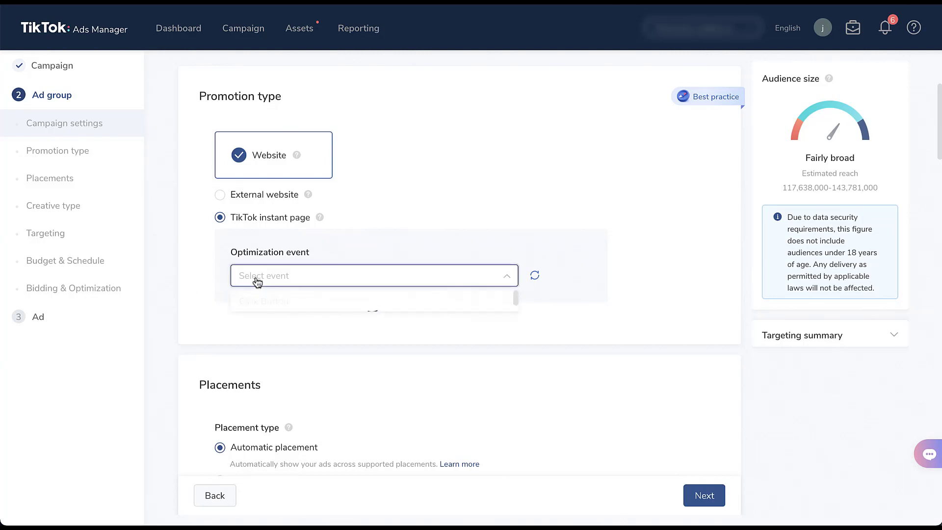
pyautogui.click(279, 302)
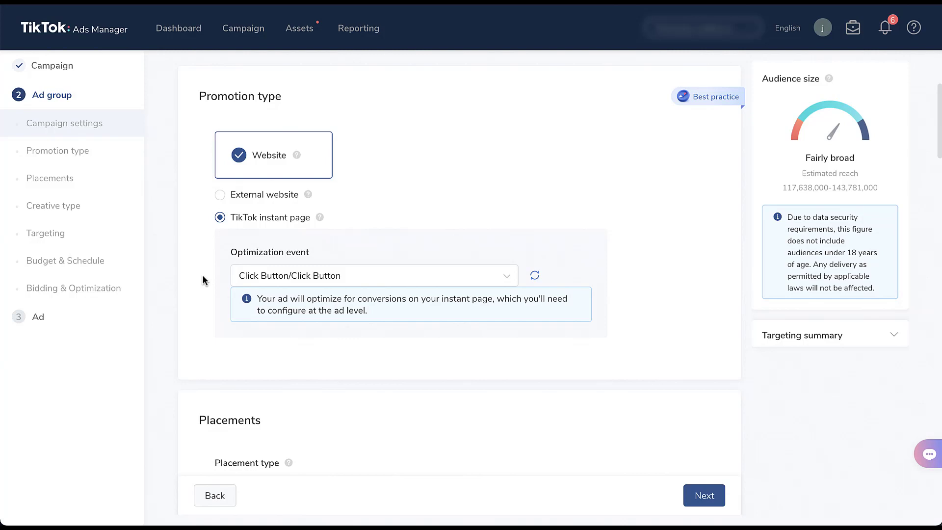
# - Check the individual placements offered under Select placement, then restore Automatic placement for the ad group
pyautogui.scroll(-5, 203, 280)
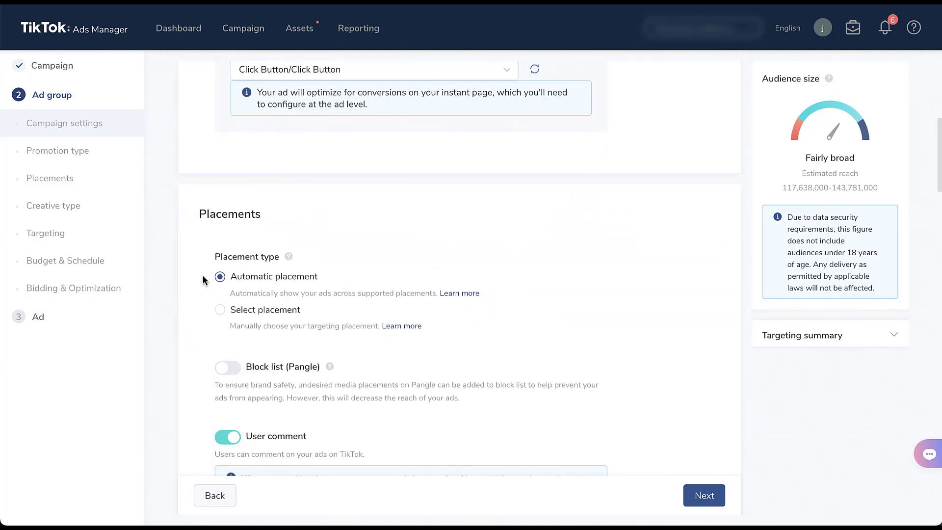
pyautogui.scroll(-3, 203, 278)
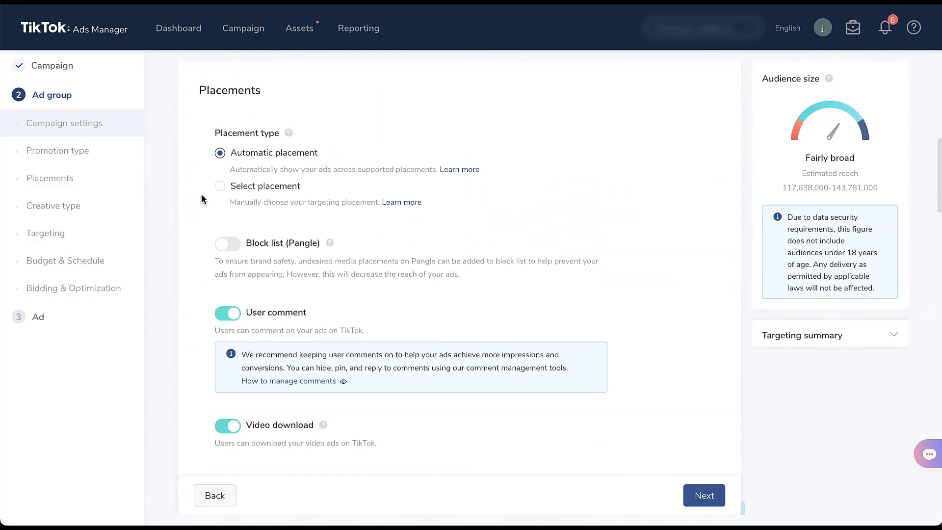
pyautogui.click(220, 186)
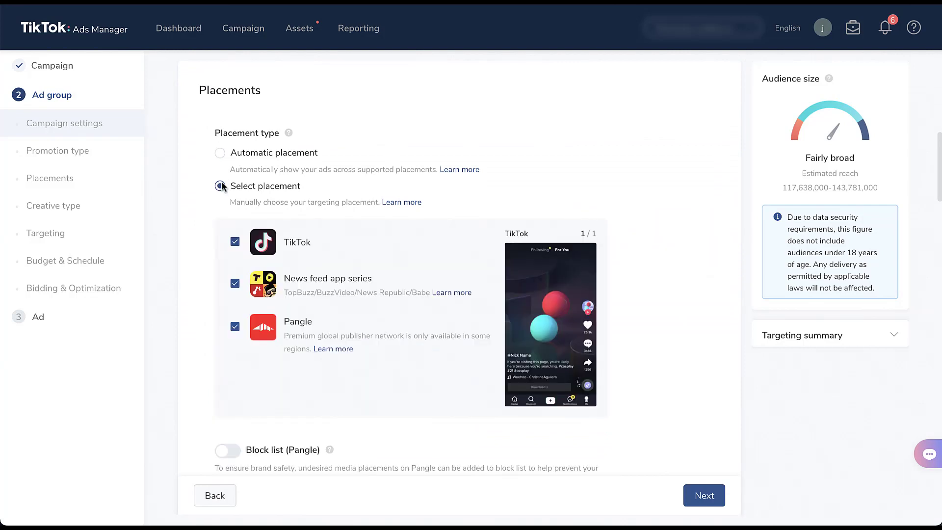
pyautogui.click(220, 154)
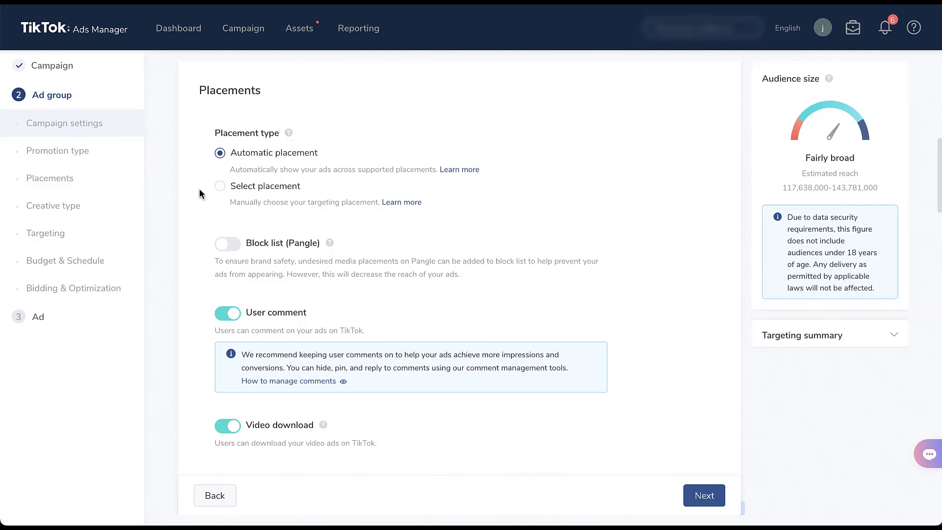
# - Review the Conversions ad group's creative type, targeting, budget, and bidding settings, and check the optimization goal choices, leaving Conversion selected
pyautogui.scroll(-6, 196, 202)
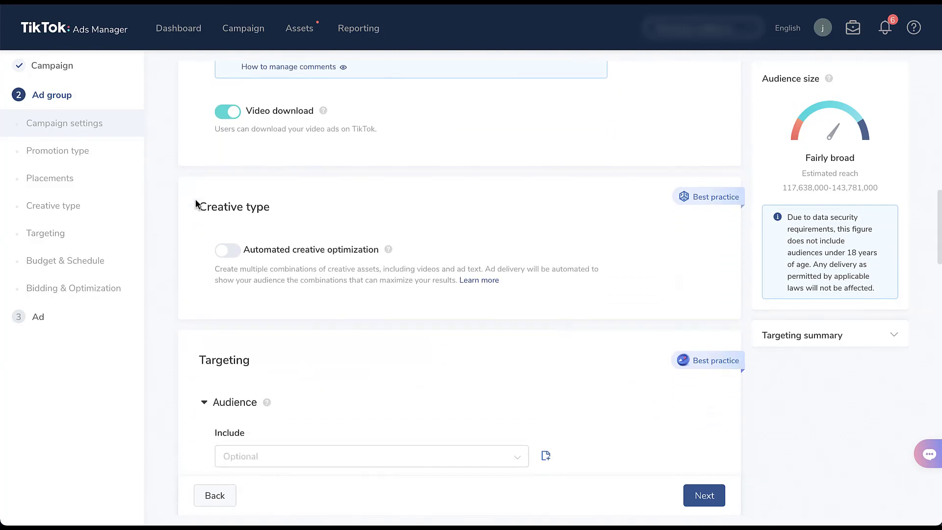
pyautogui.scroll(-8, 195, 202)
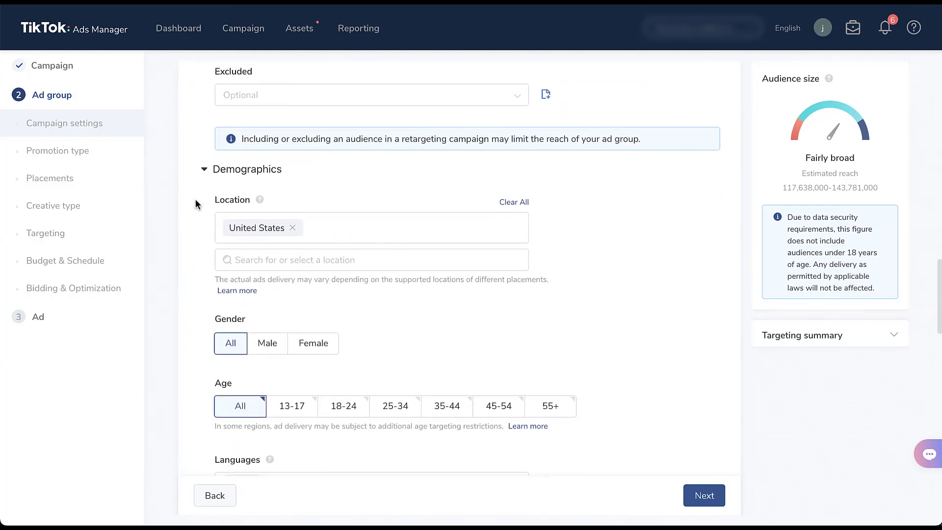
pyautogui.scroll(-12, 195, 204)
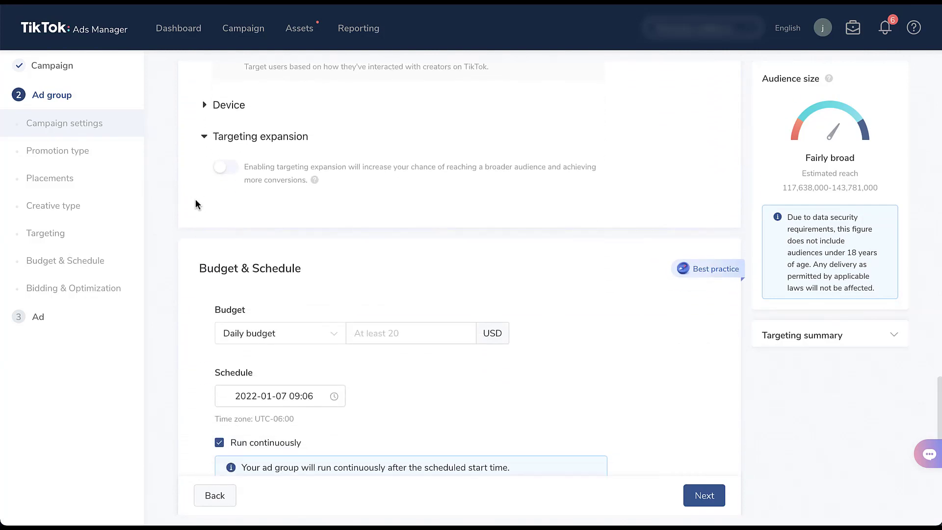
pyautogui.scroll(-6, 196, 204)
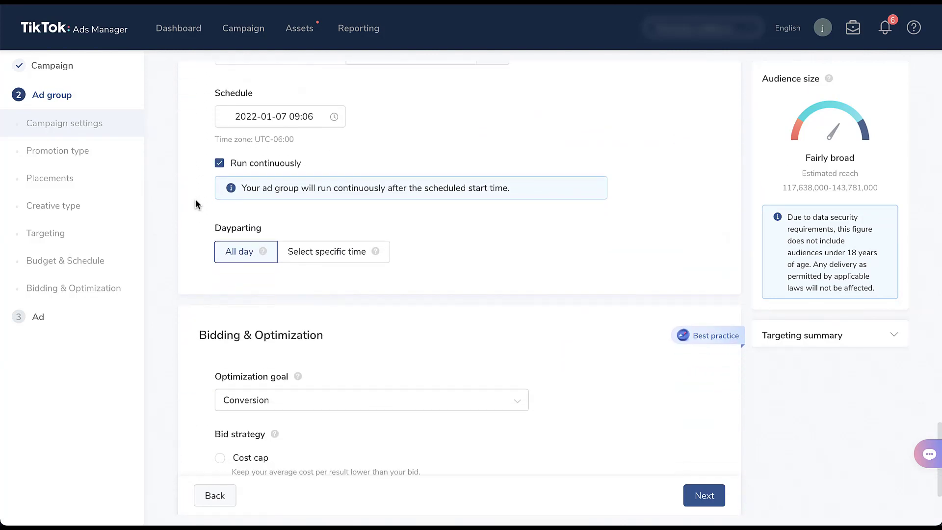
pyautogui.scroll(-3, 195, 200)
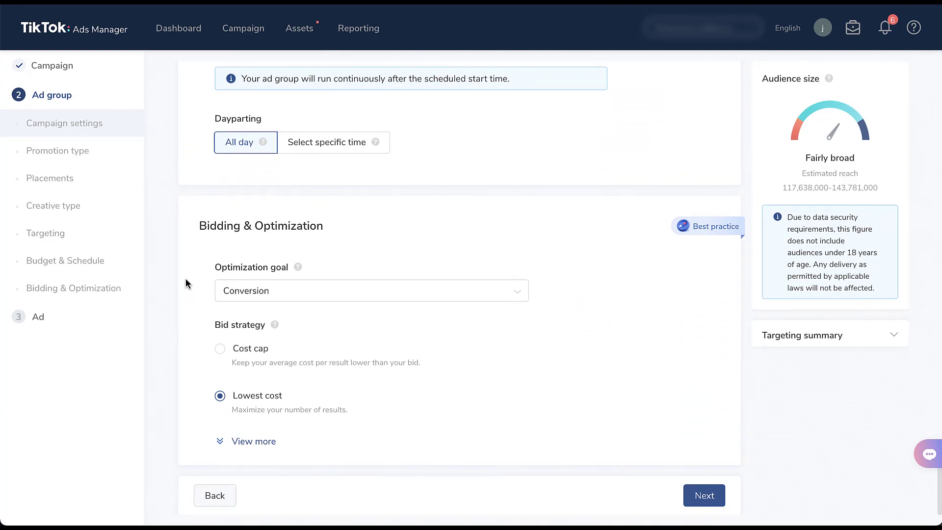
pyautogui.click(221, 295)
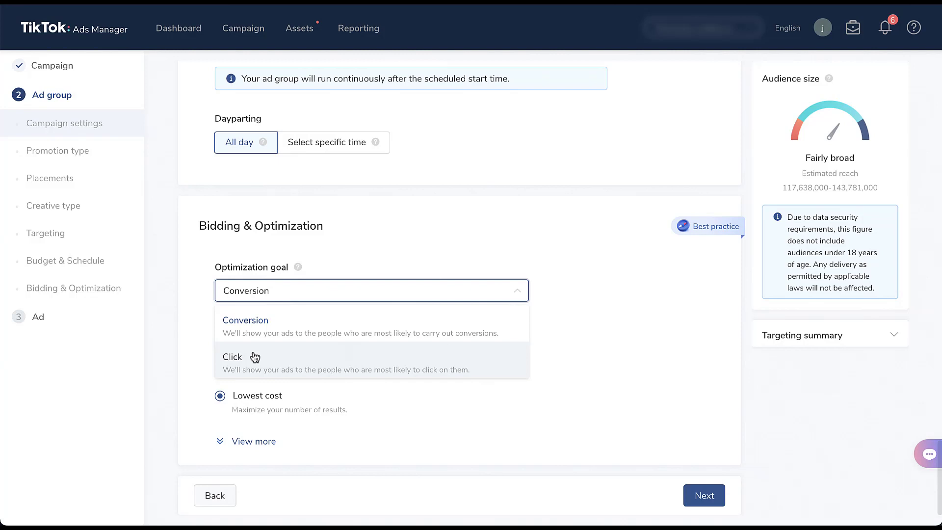
pyautogui.click(294, 320)
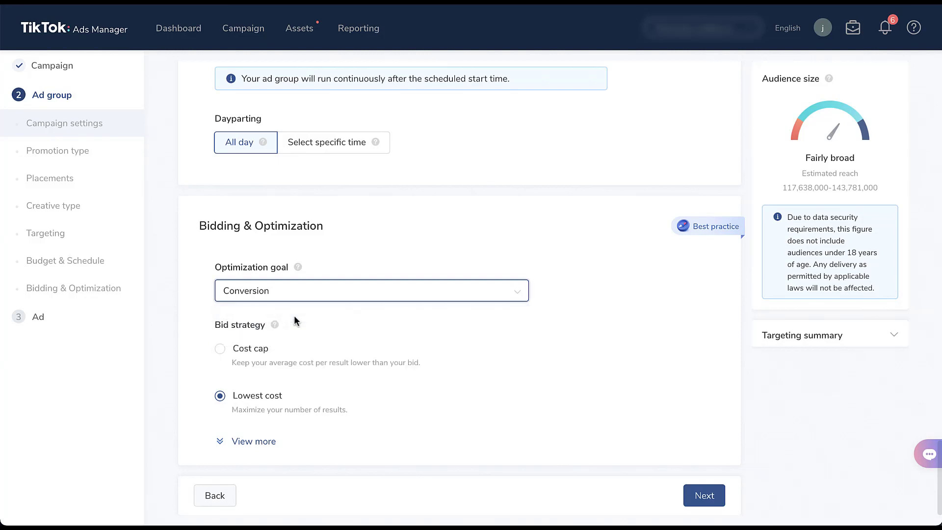
# - Proceed to the ad stage of the Conversions campaign and review its identity, ad format, and creative upload options
pyautogui.click(704, 496)
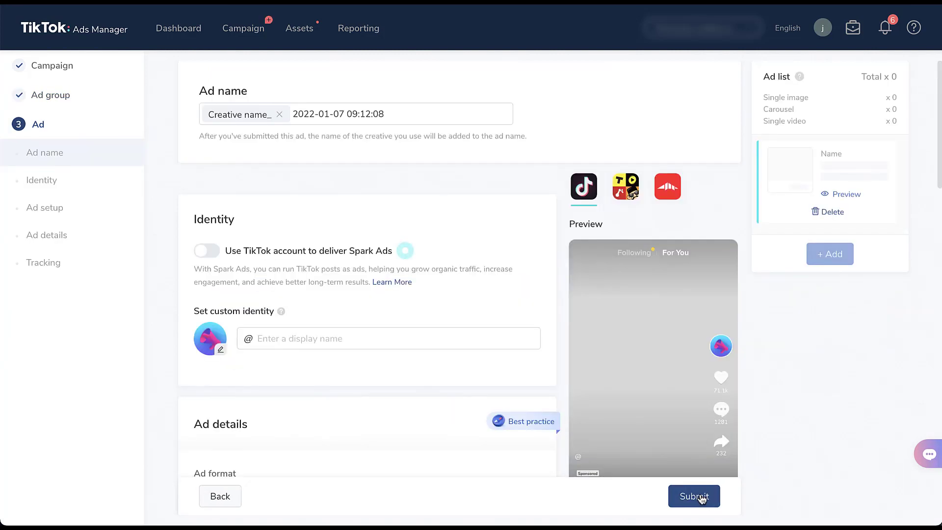
pyautogui.scroll(-2, 702, 498)
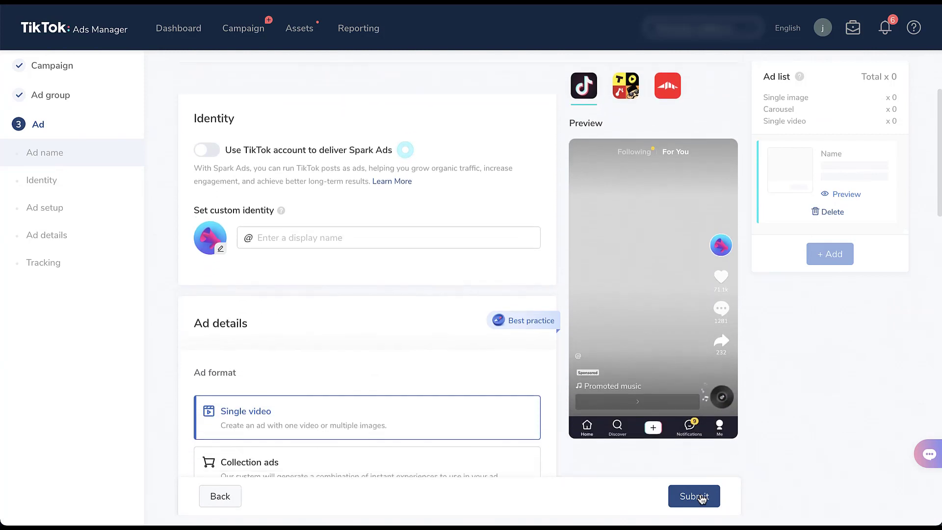
pyautogui.scroll(-5, 702, 498)
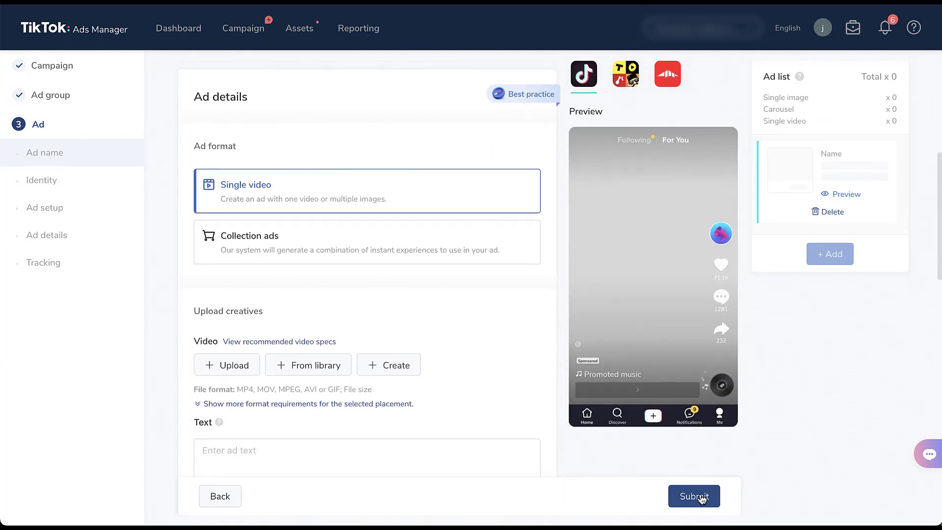